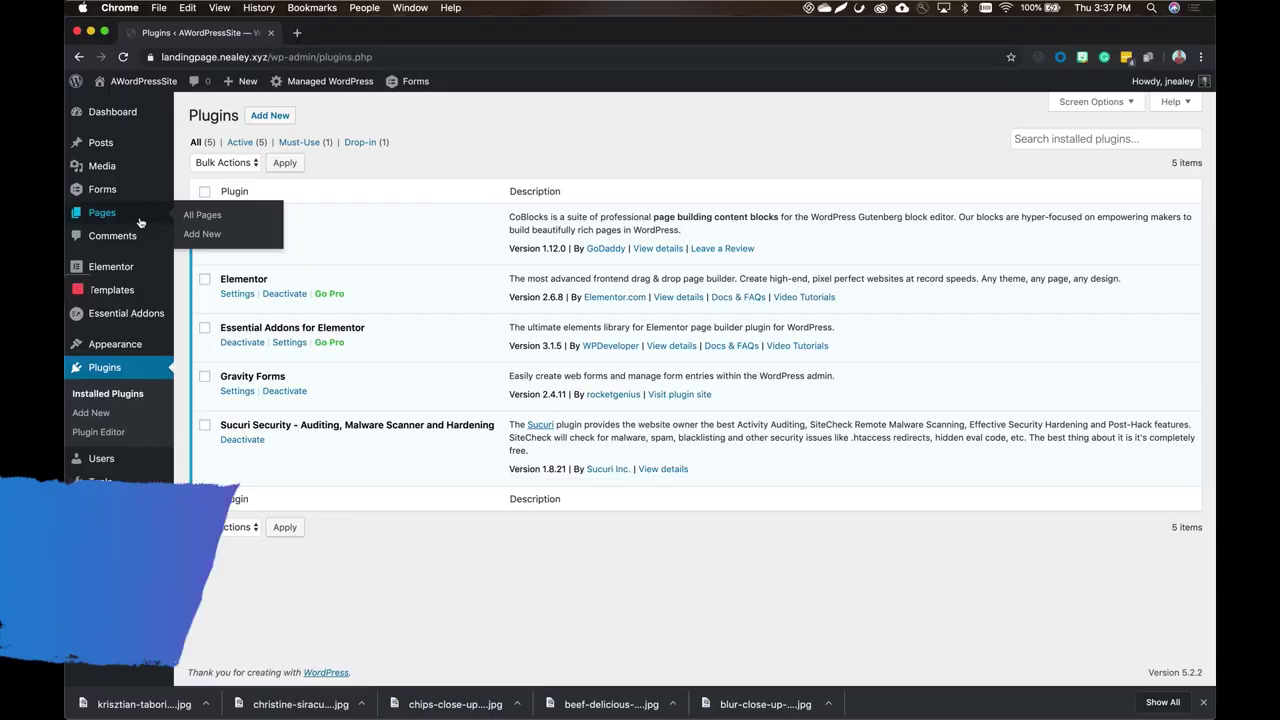
Step: Add a new page titled "Taco Tuesday Recipes" and publish it
left_click(225, 234)
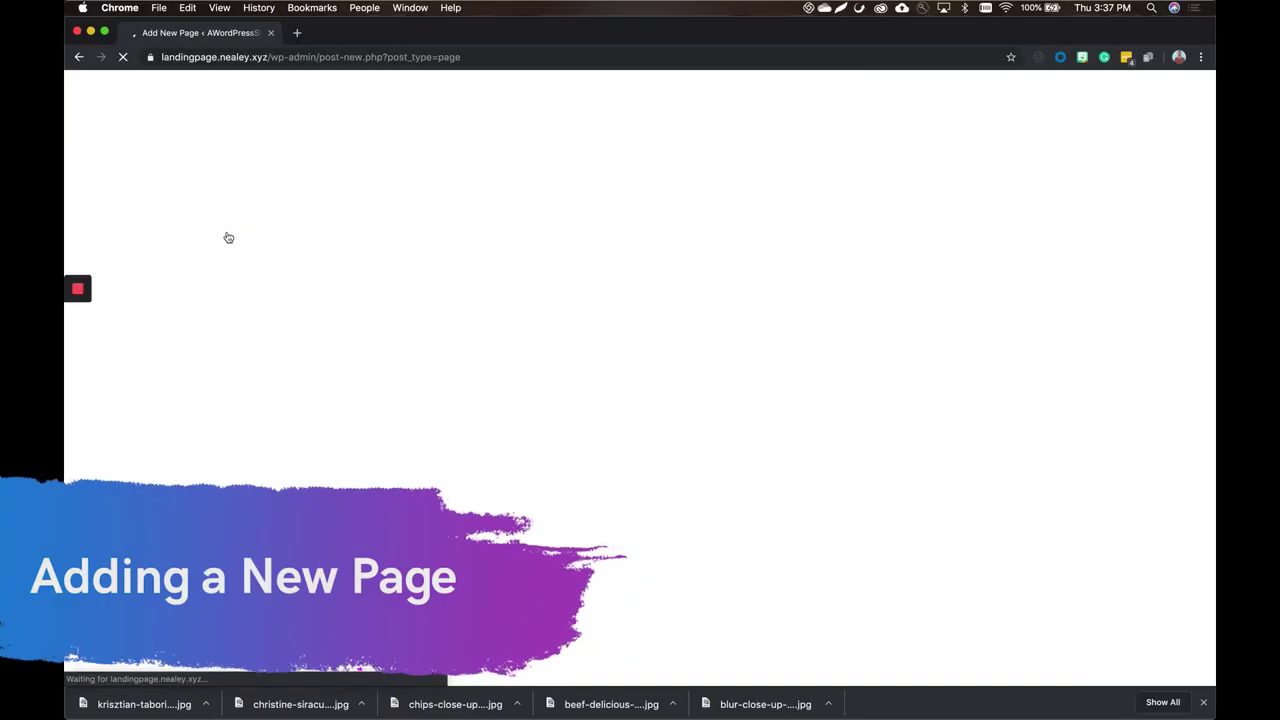
left_click(349, 255)
left_click(488, 151)
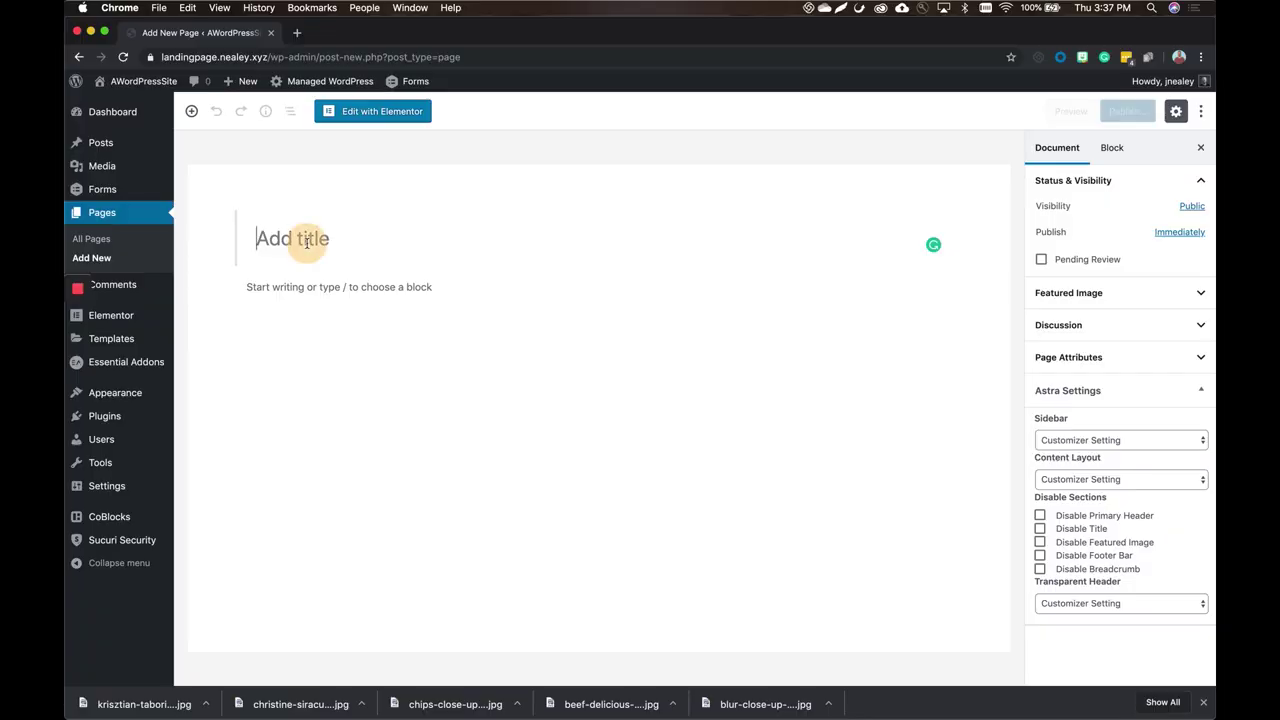
type("Taco Tue")
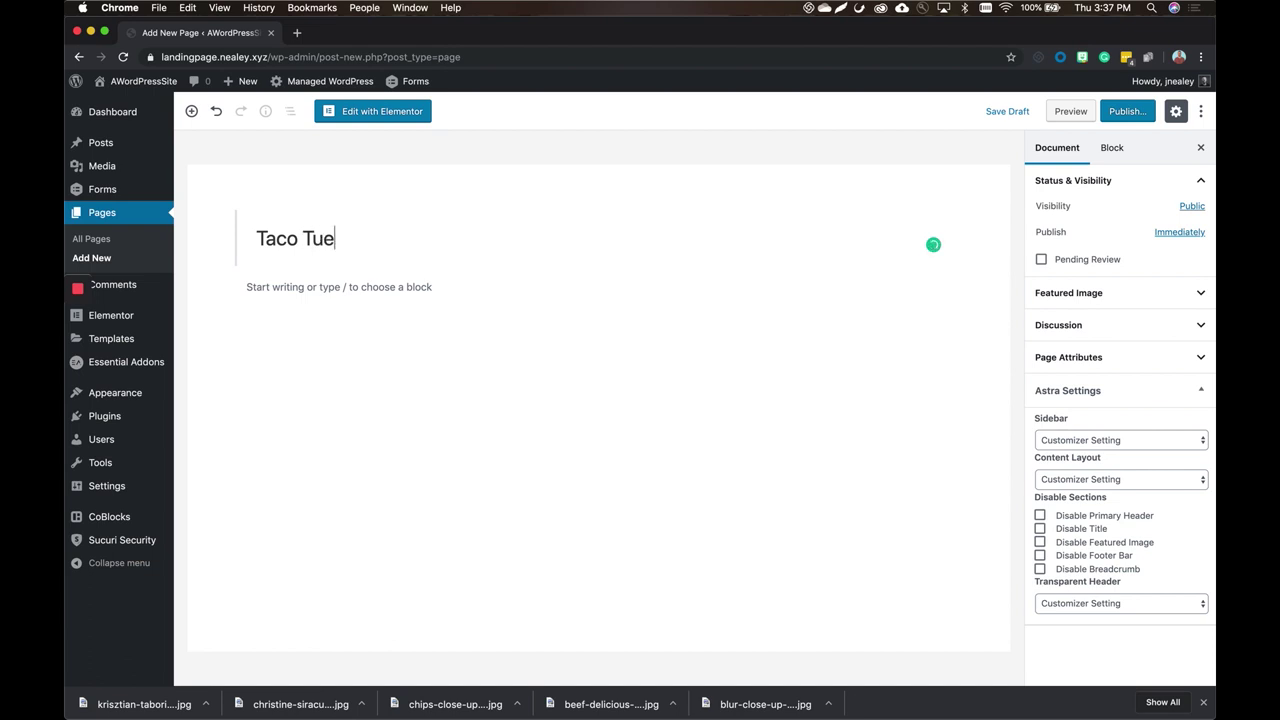
type("sday Recipes")
left_click(715, 319)
left_click(1124, 113)
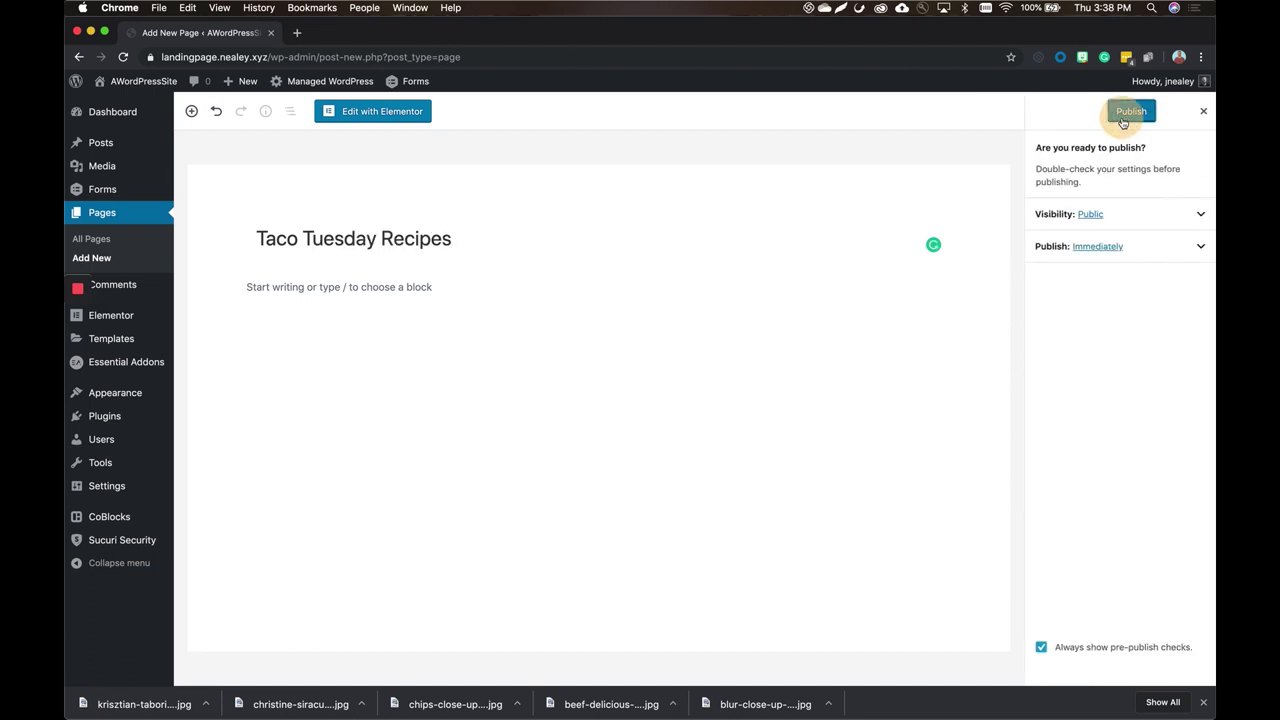
left_click(1122, 115)
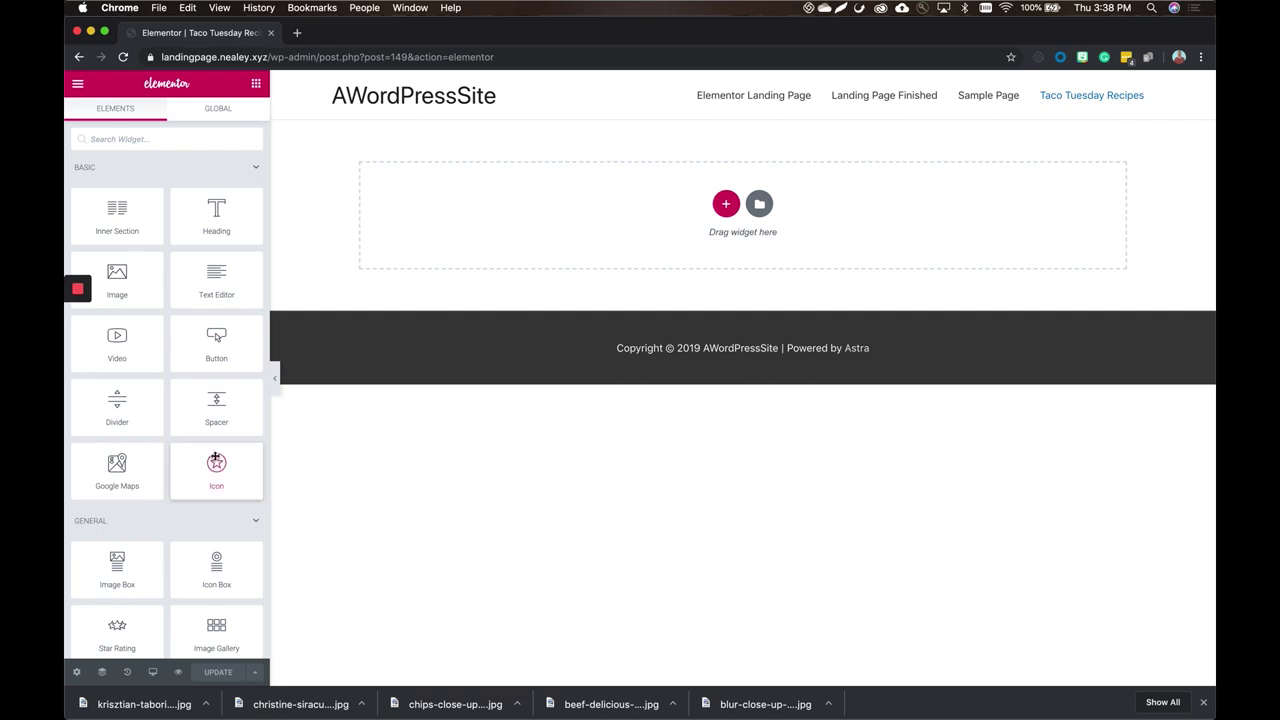
Step: Set the page layout of the Taco Tuesday Recipes page to Elementor Canvas
left_click(77, 672)
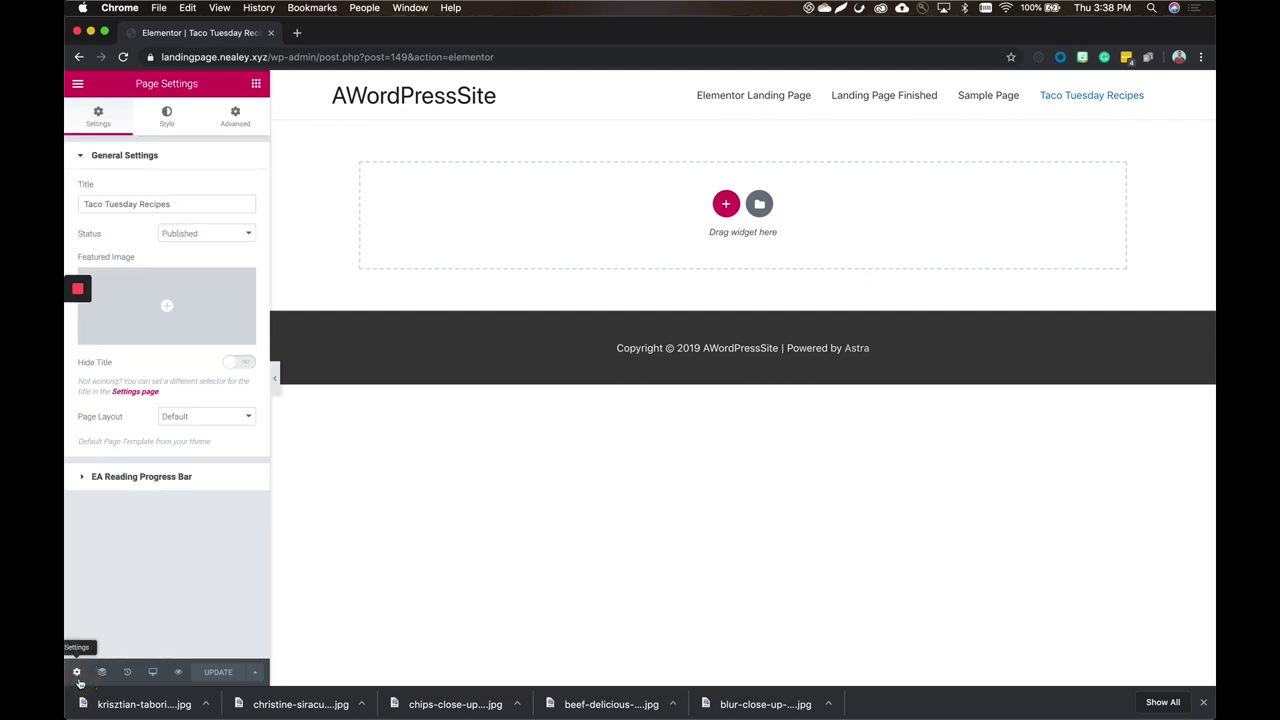
left_click(1204, 703)
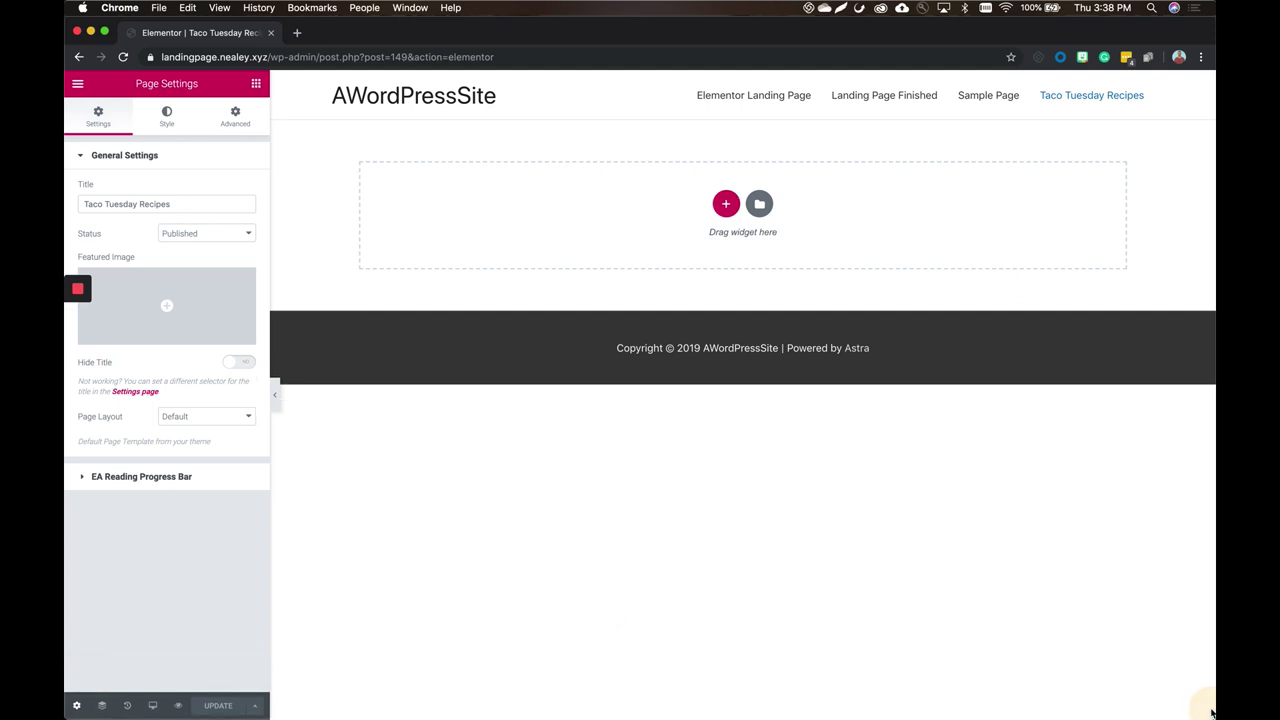
left_click(194, 420)
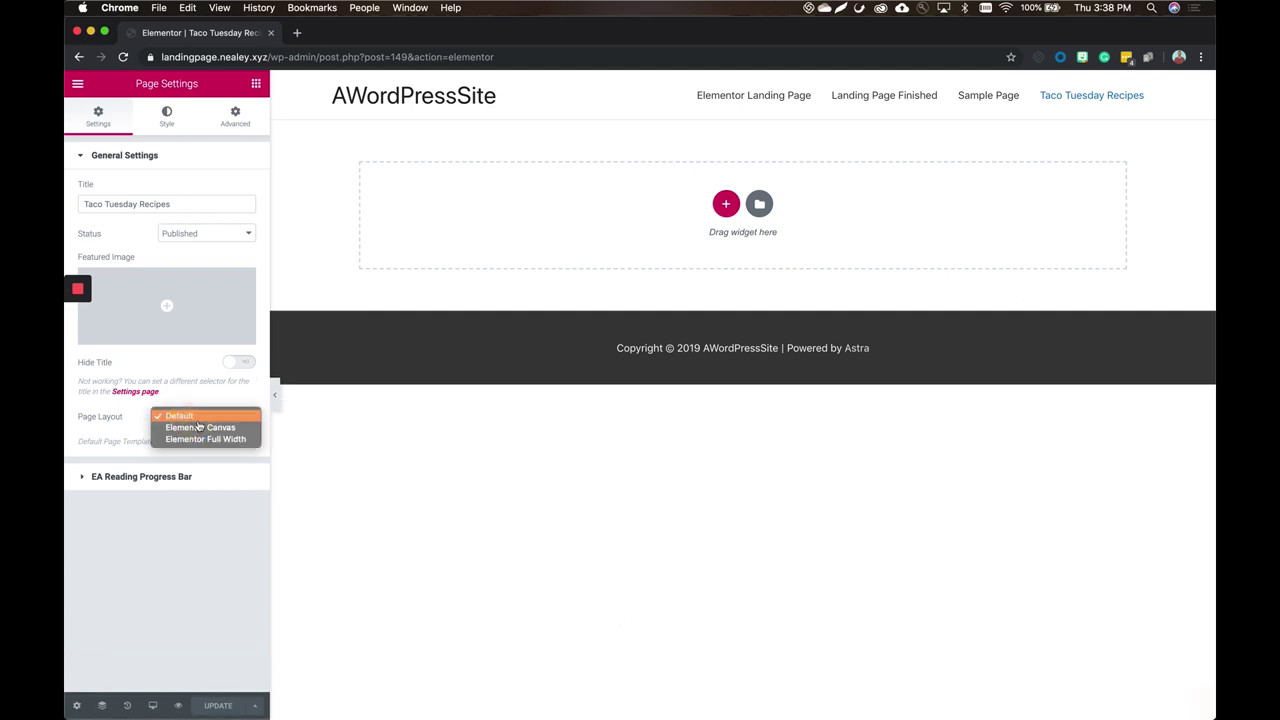
left_click(226, 430)
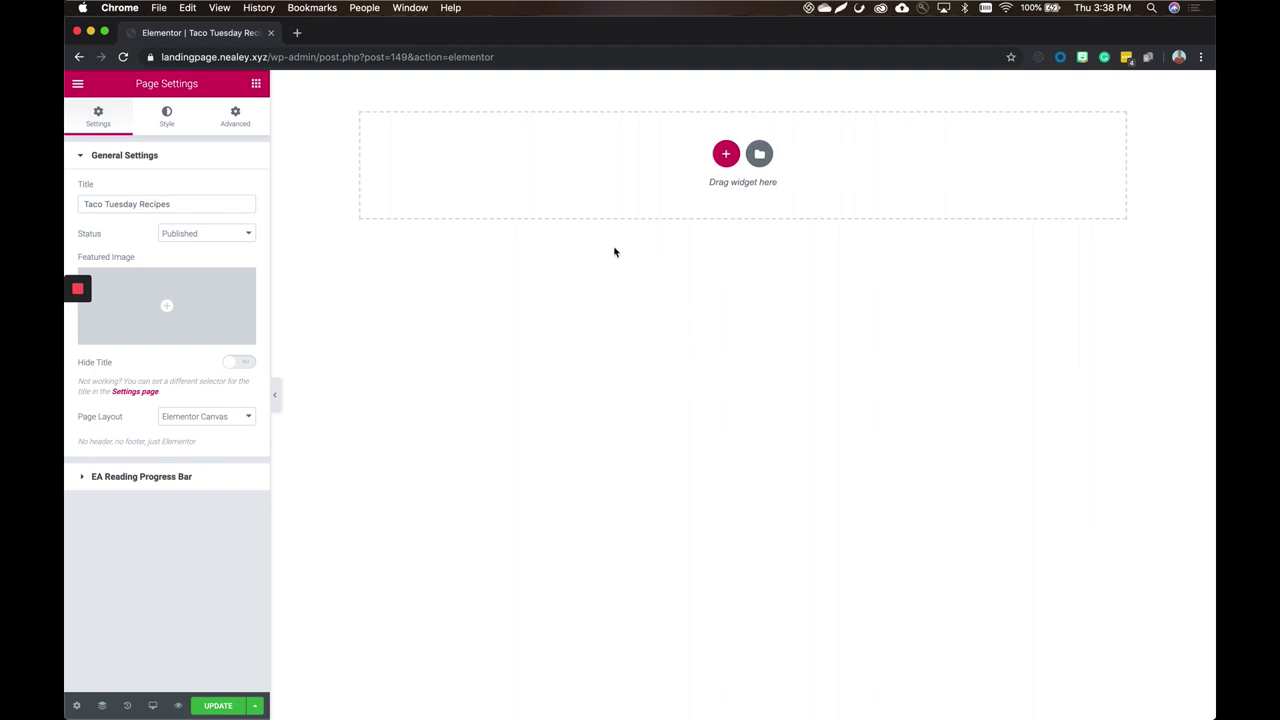
Step: Open the template library's blocks and filter them by the Hero category
left_click(759, 154)
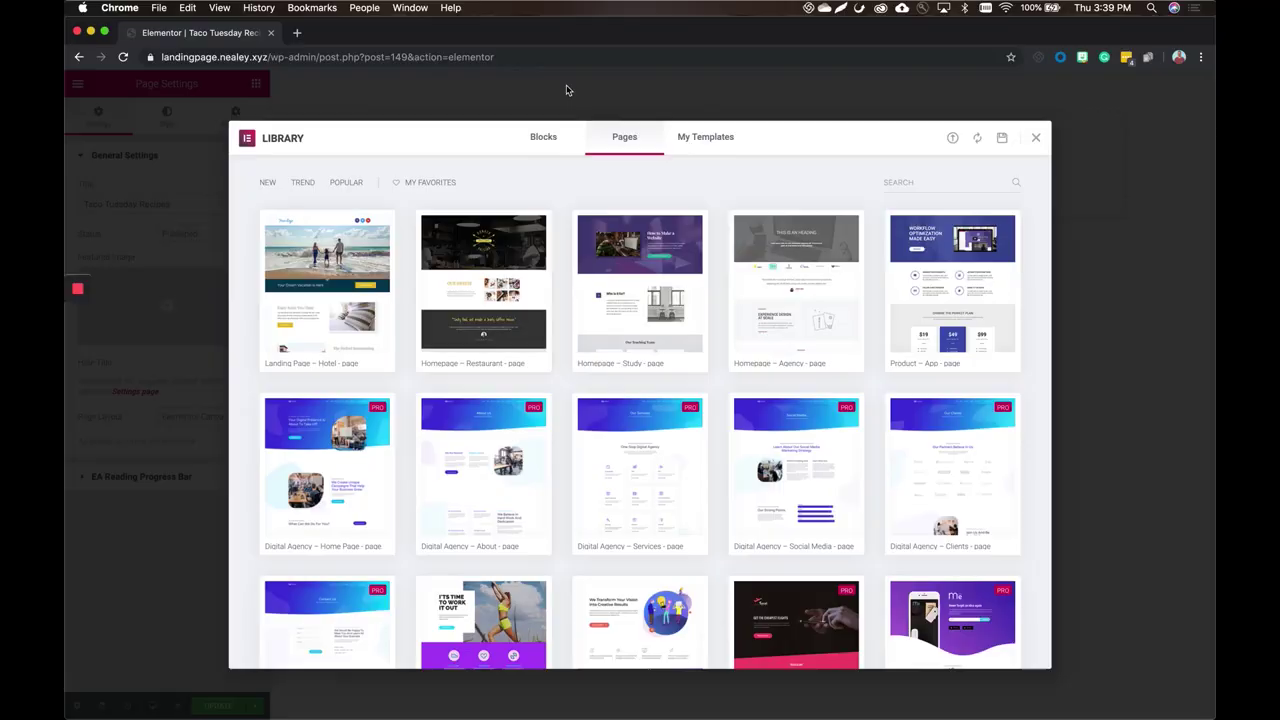
left_click(556, 138)
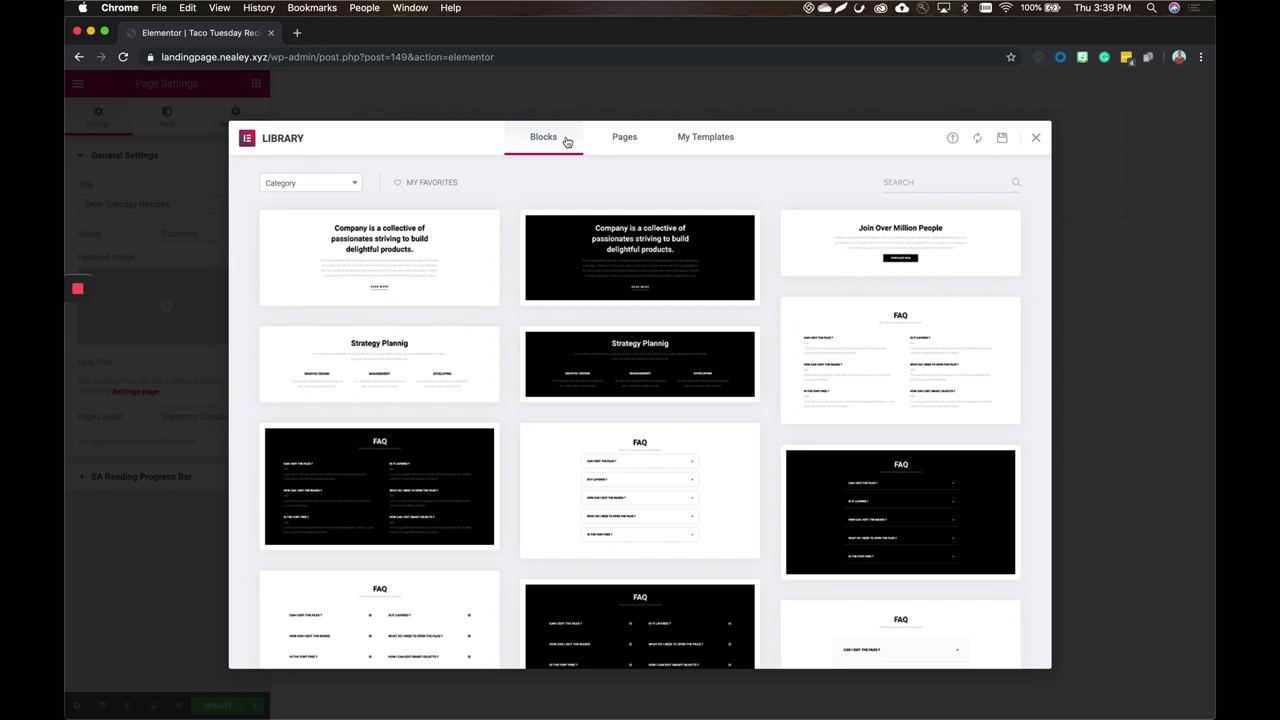
mouse_move(499, 381)
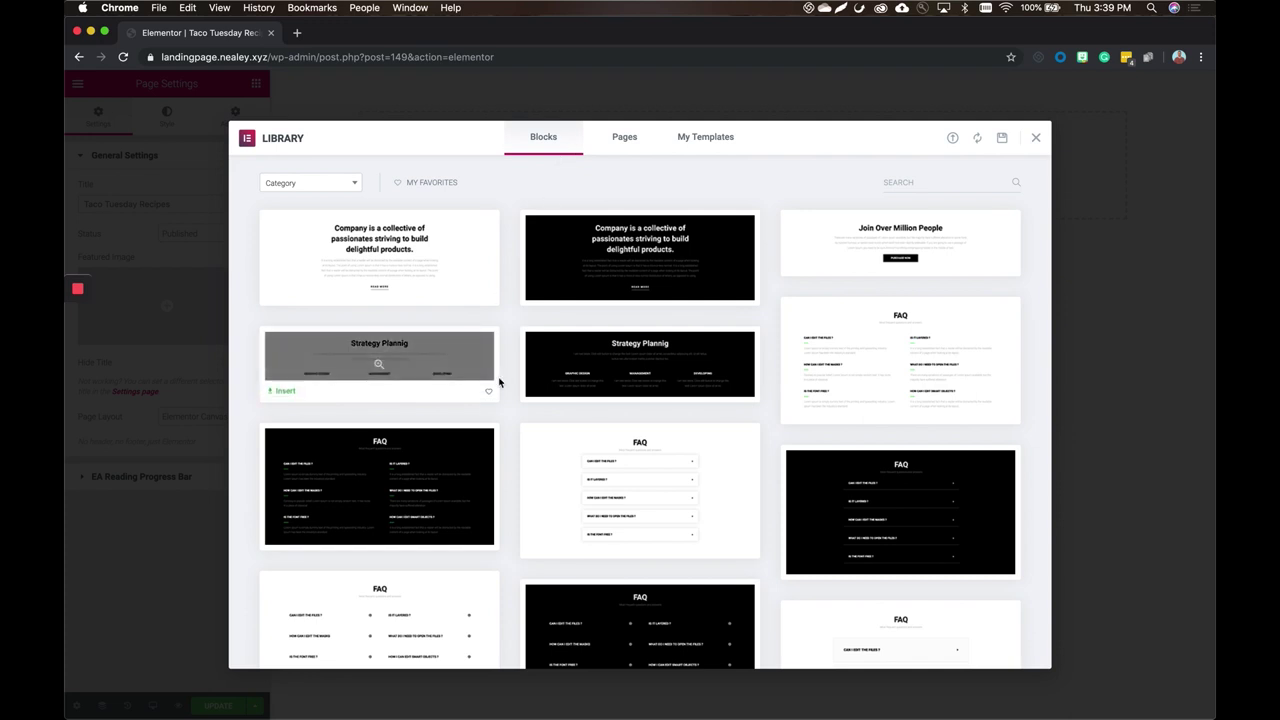
left_click(318, 186)
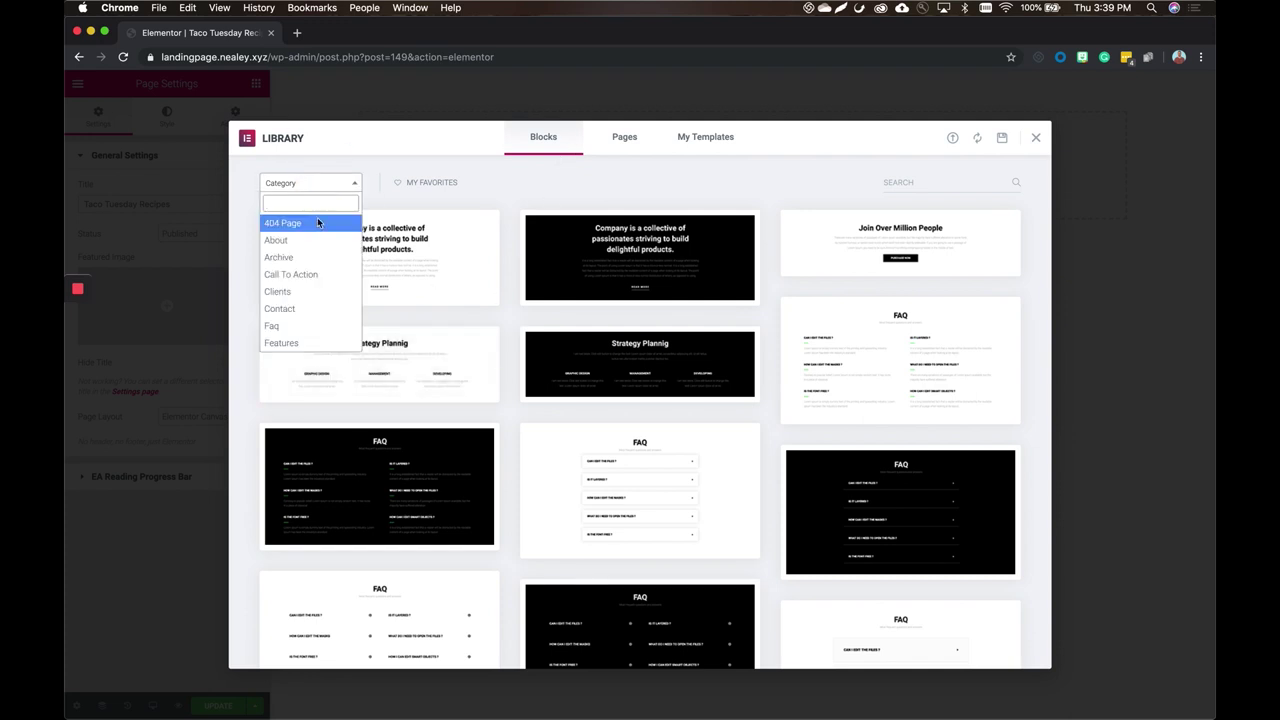
scroll(318, 312, "down", 2)
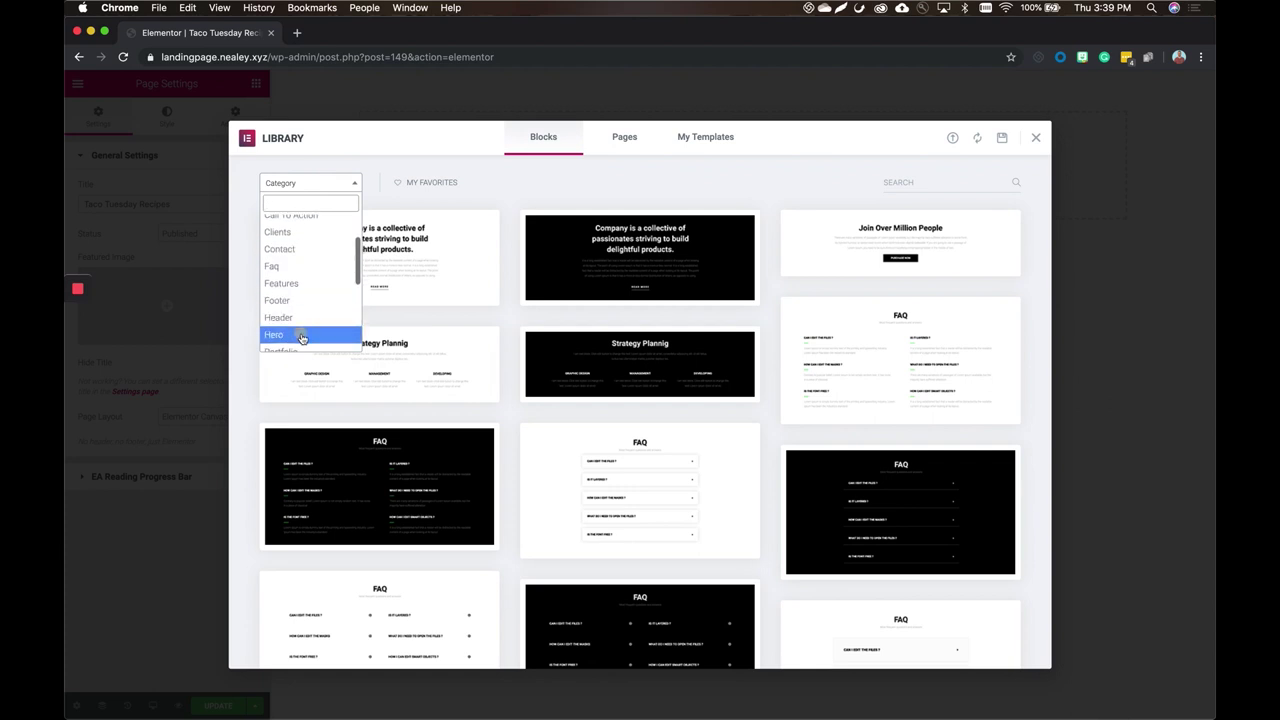
left_click(301, 337)
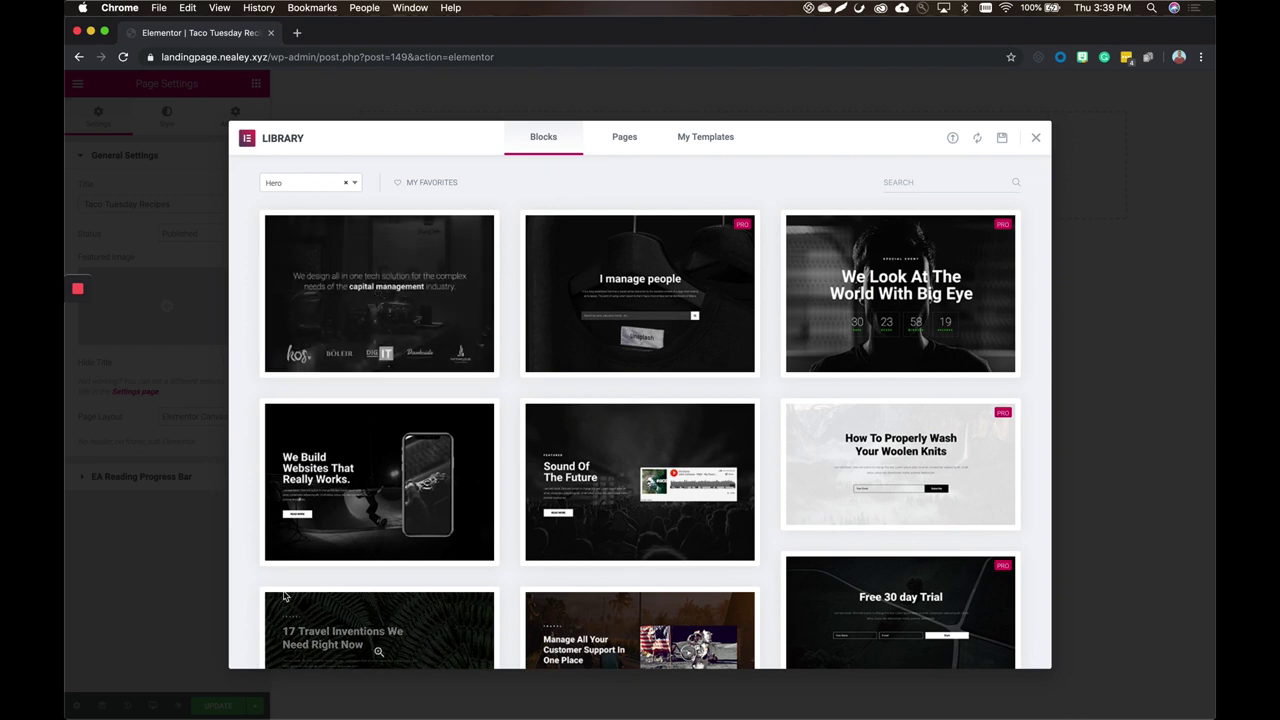
Step: Insert the "17 Travel Inventions We Need Right Now" hero block with the fern background into the page
scroll(566, 391, "down", 5)
scroll(566, 395, "down", 1)
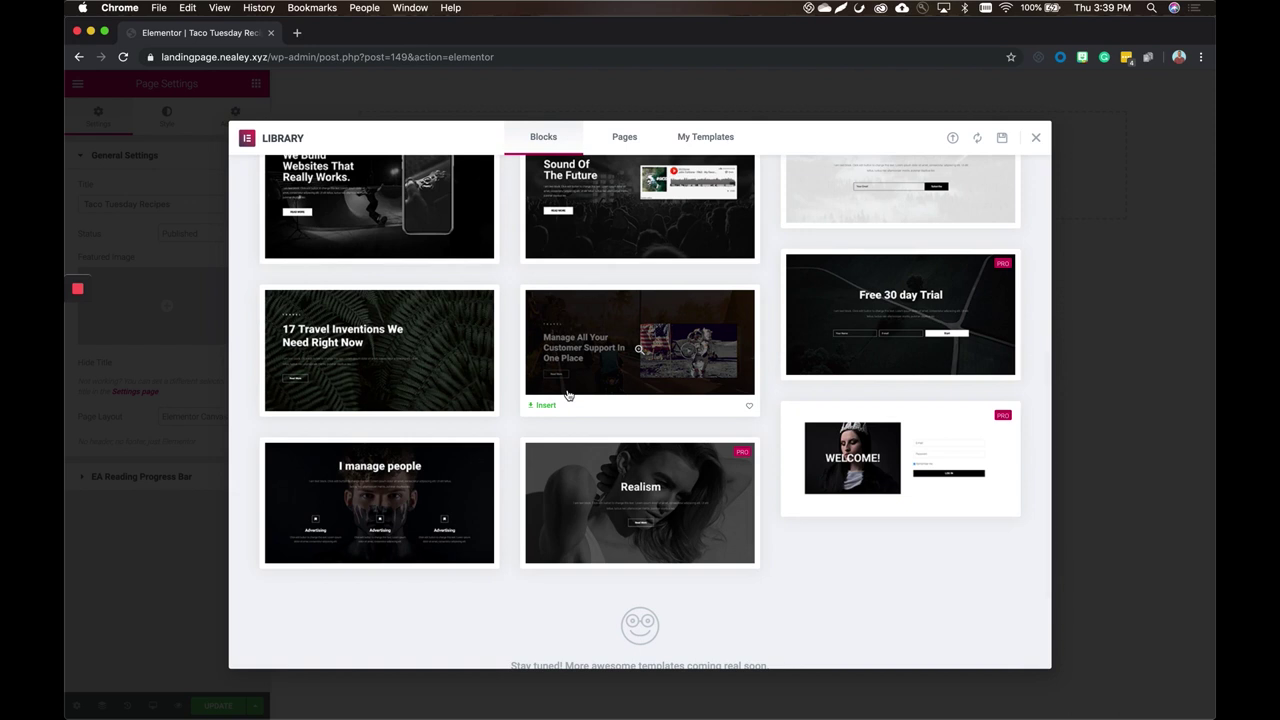
scroll(566, 395, "up", 4)
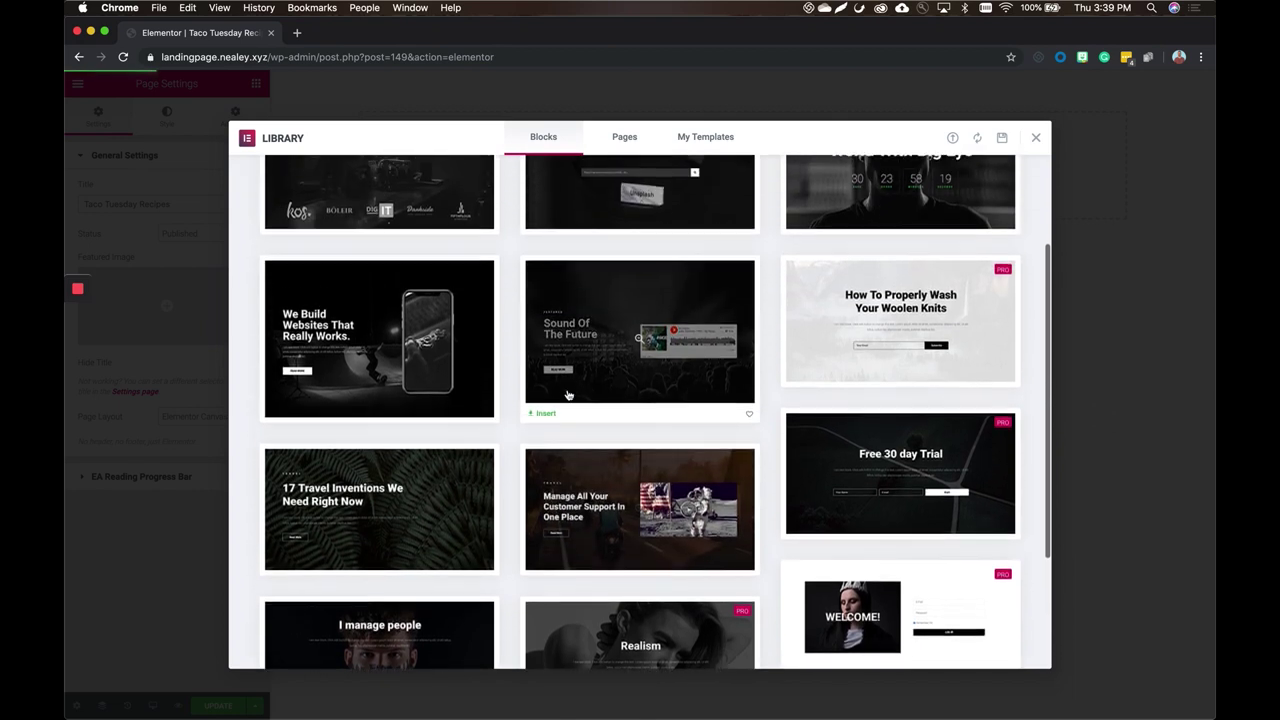
scroll(566, 395, "up", 1)
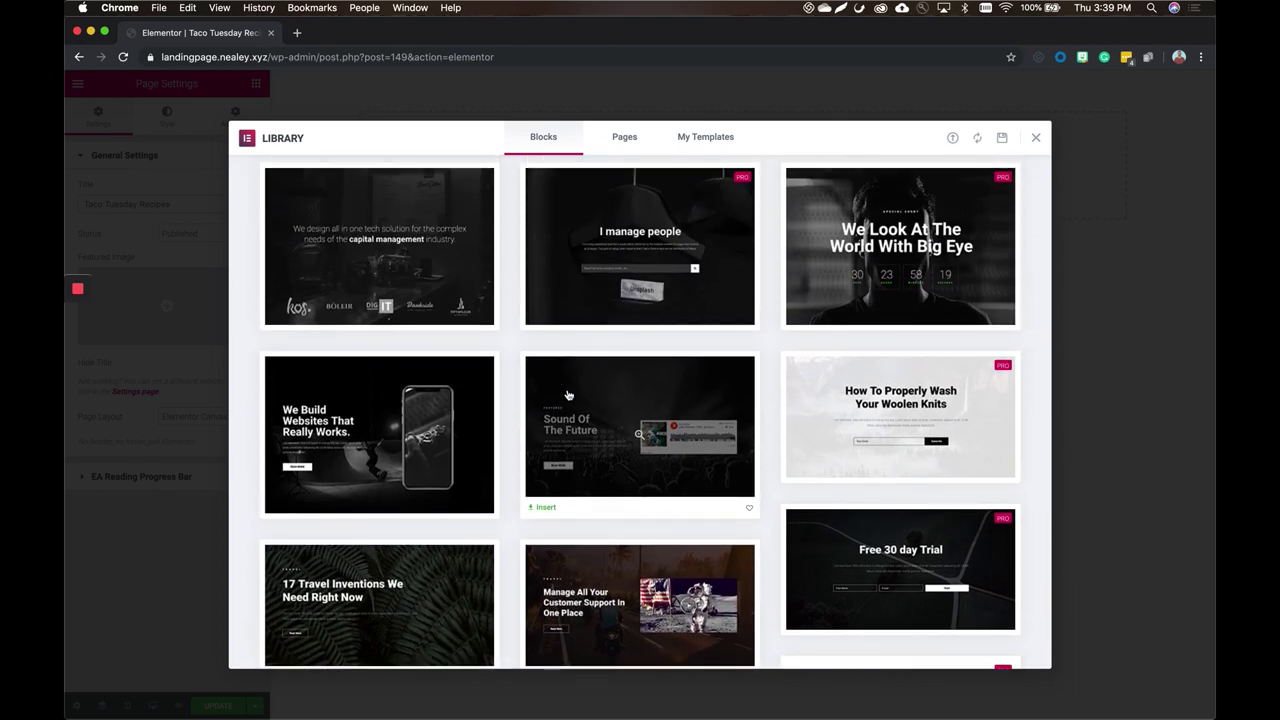
scroll(566, 395, "down", 1)
scroll(566, 395, "down", 3)
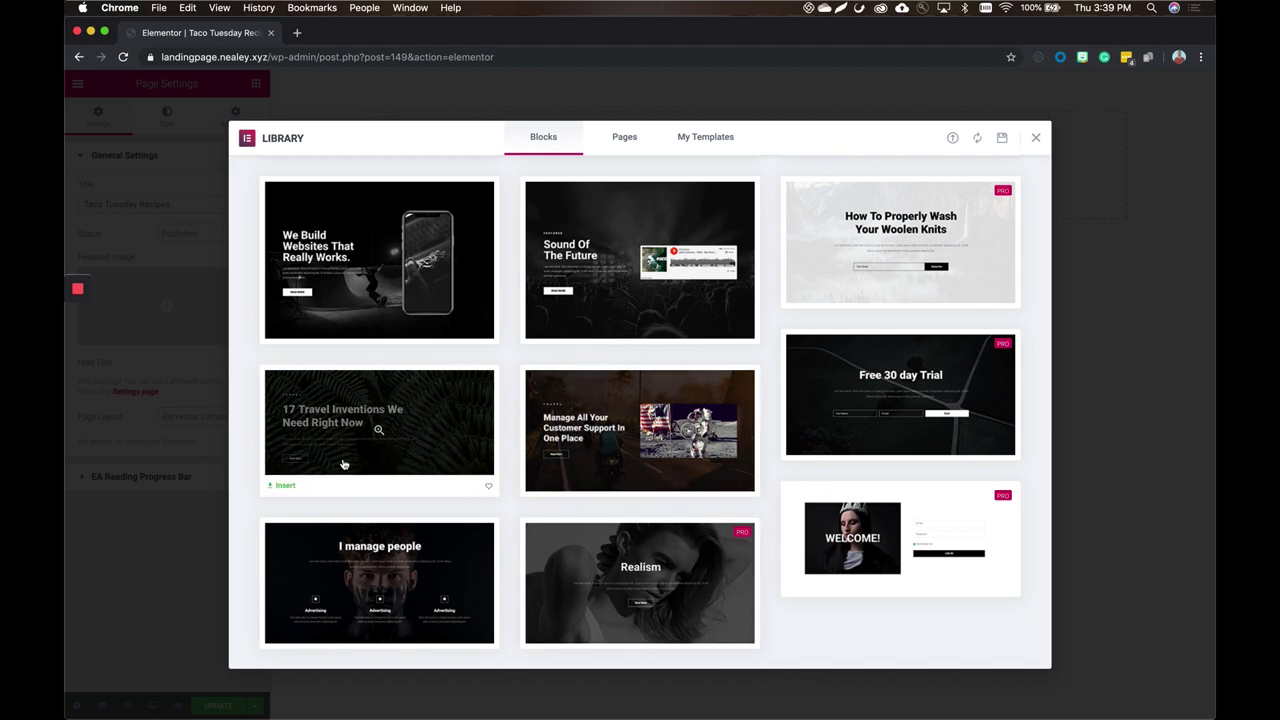
left_click(284, 485)
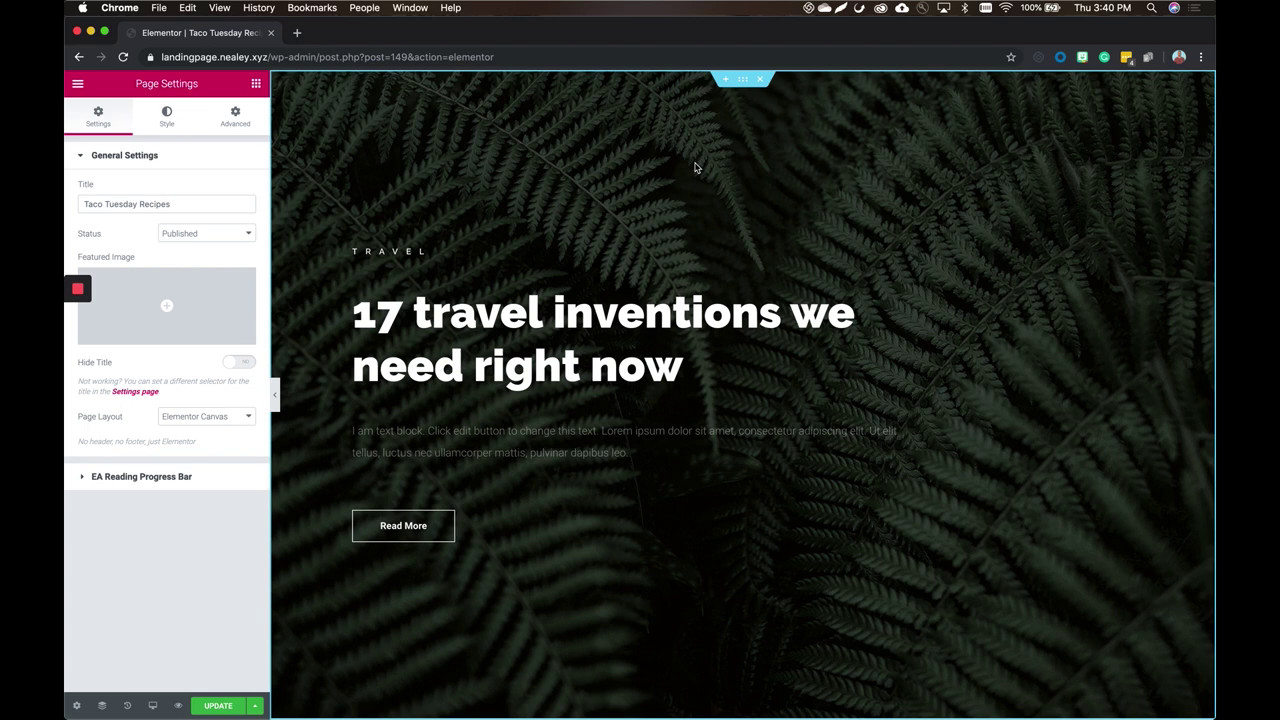
Step: Replace the hero section's background image with the media library photo of tacos with limes
left_click(743, 82)
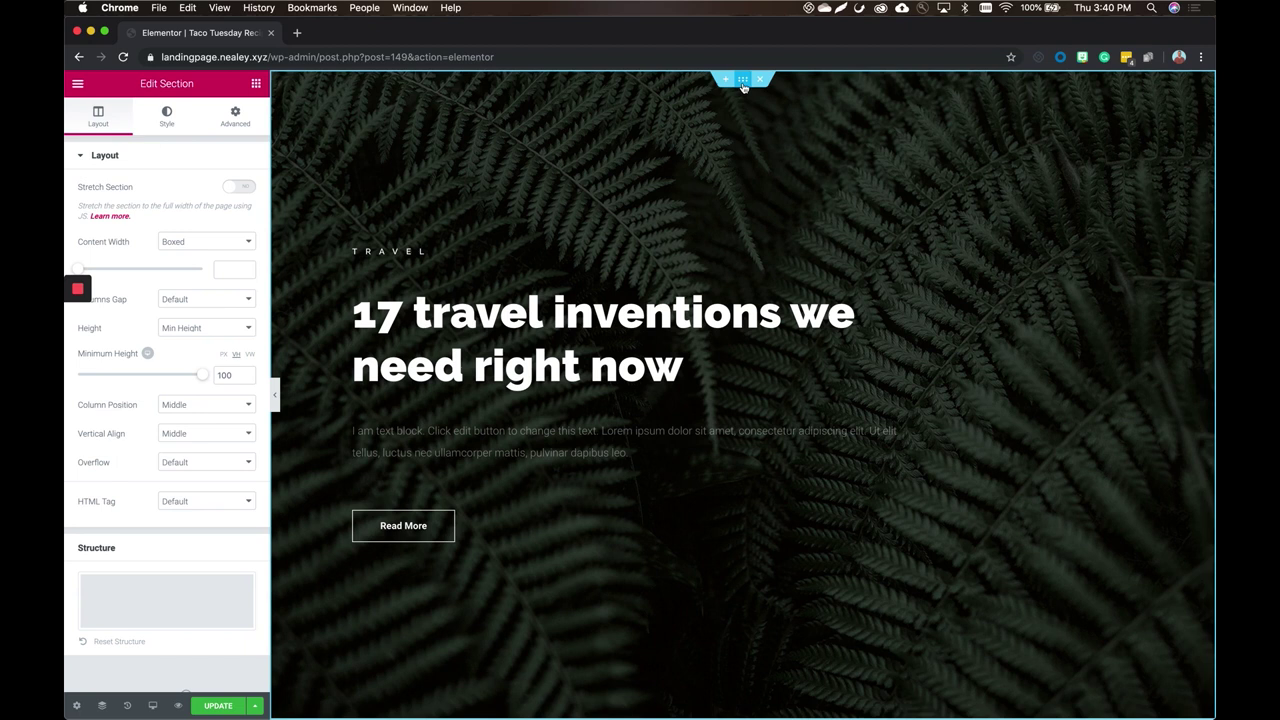
right_click(730, 116)
left_click(757, 127)
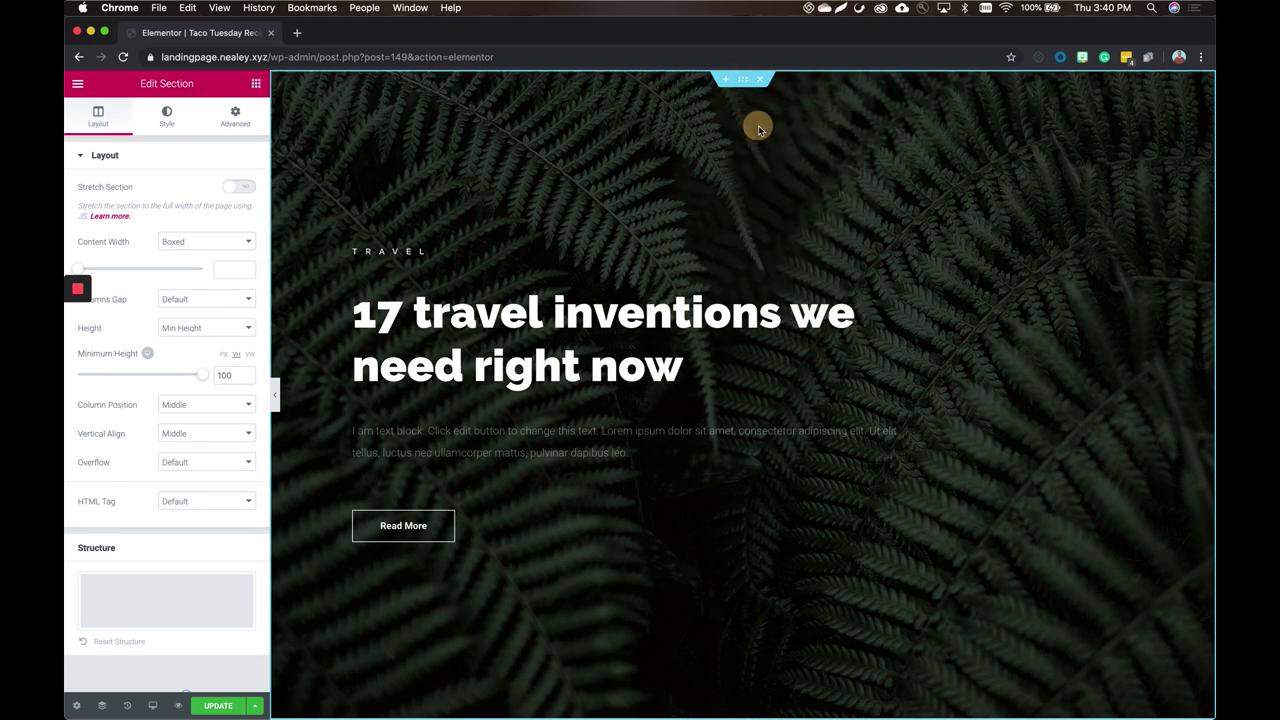
left_click(141, 124)
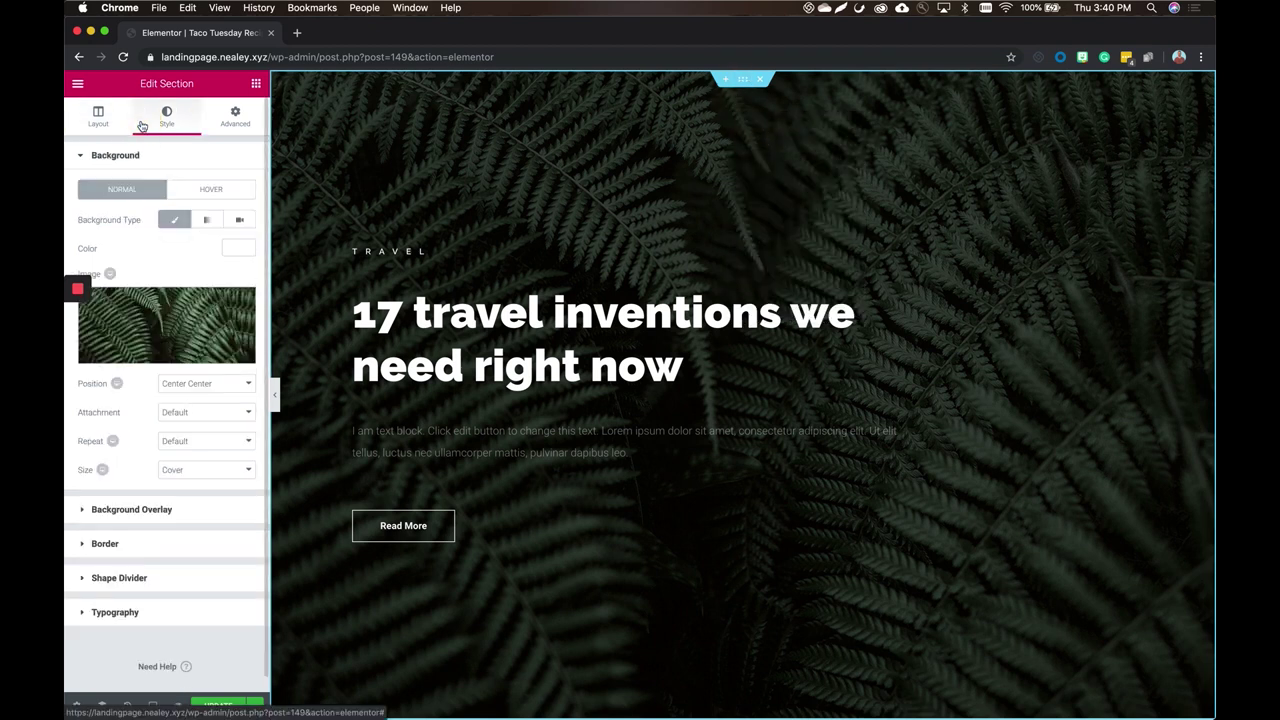
left_click(174, 314)
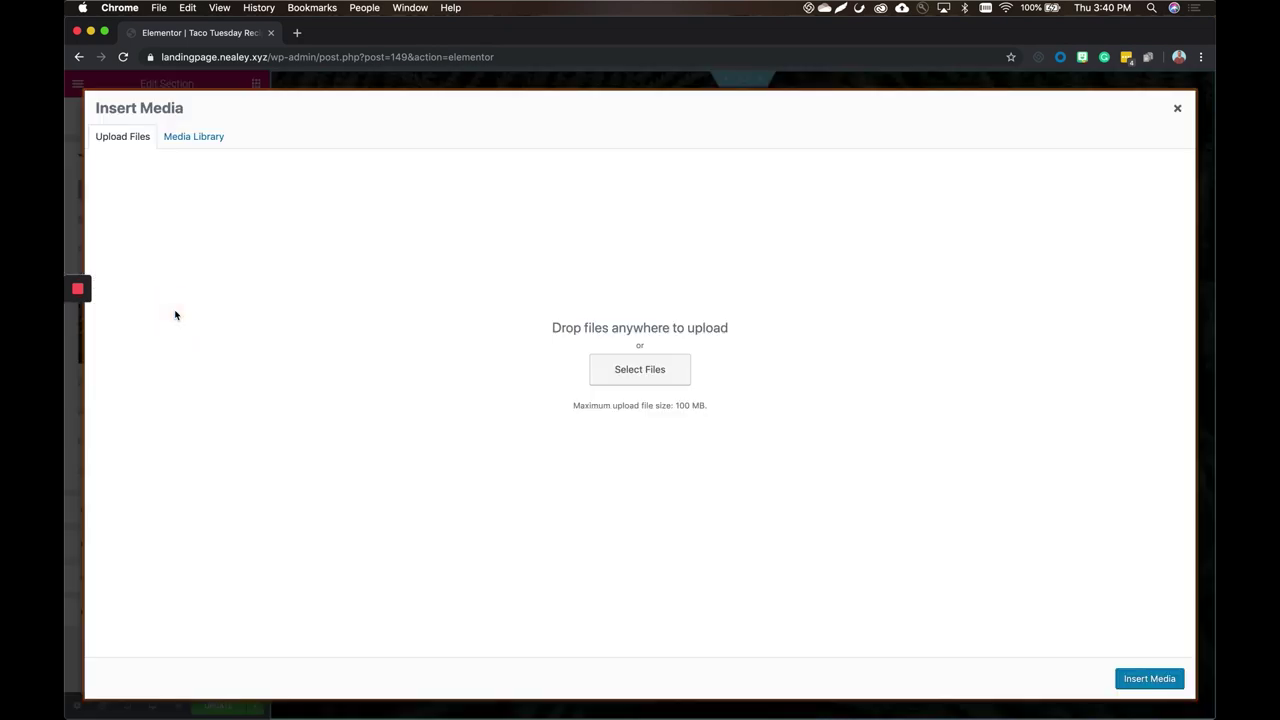
left_click(194, 136)
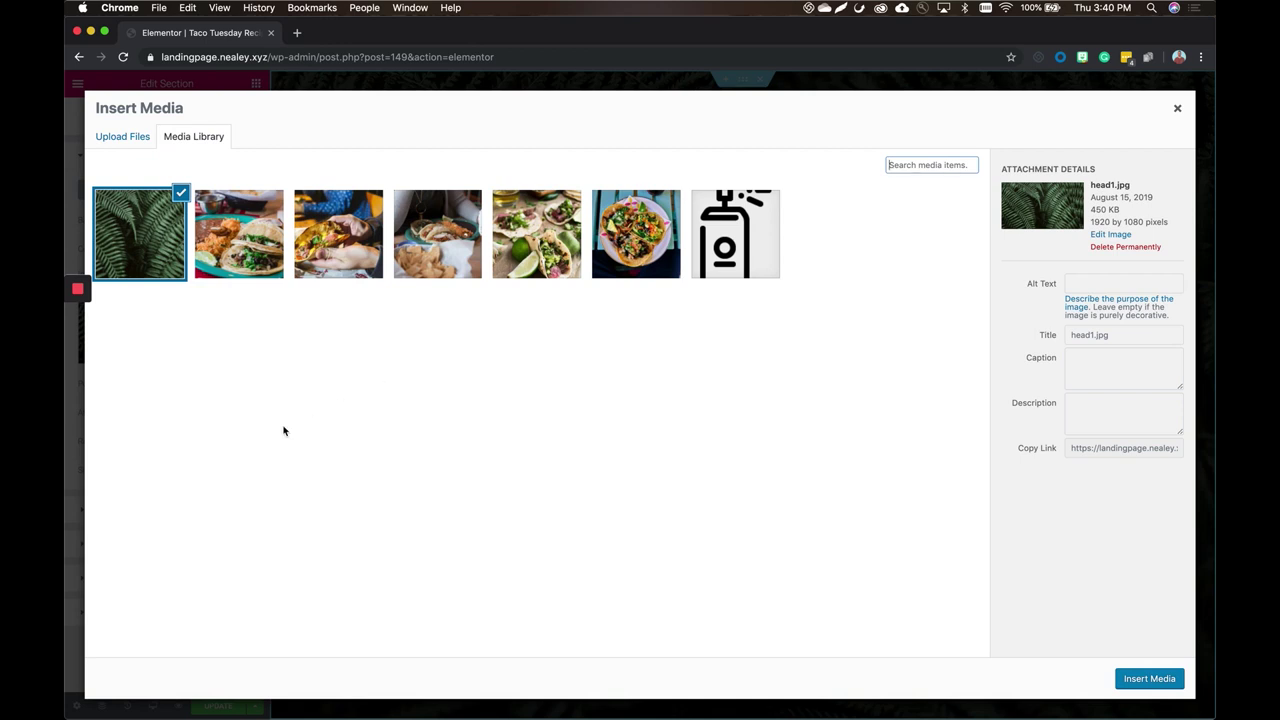
left_click(529, 256)
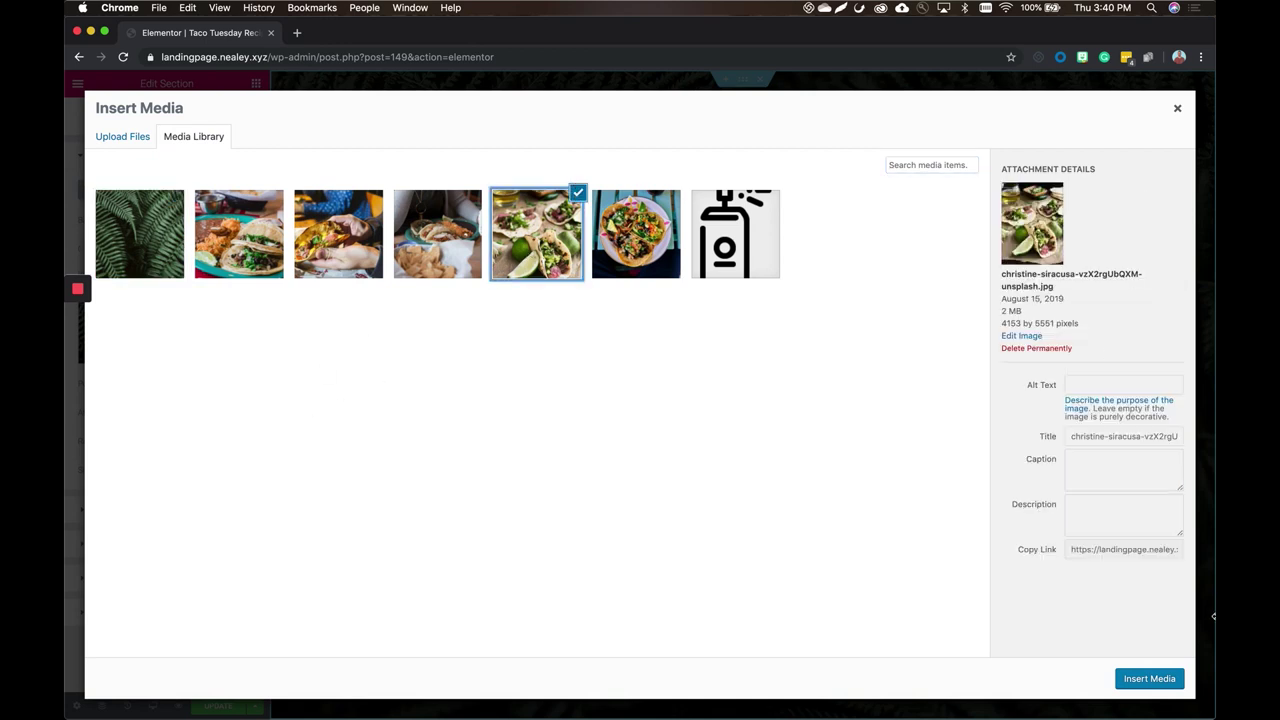
left_click(1152, 679)
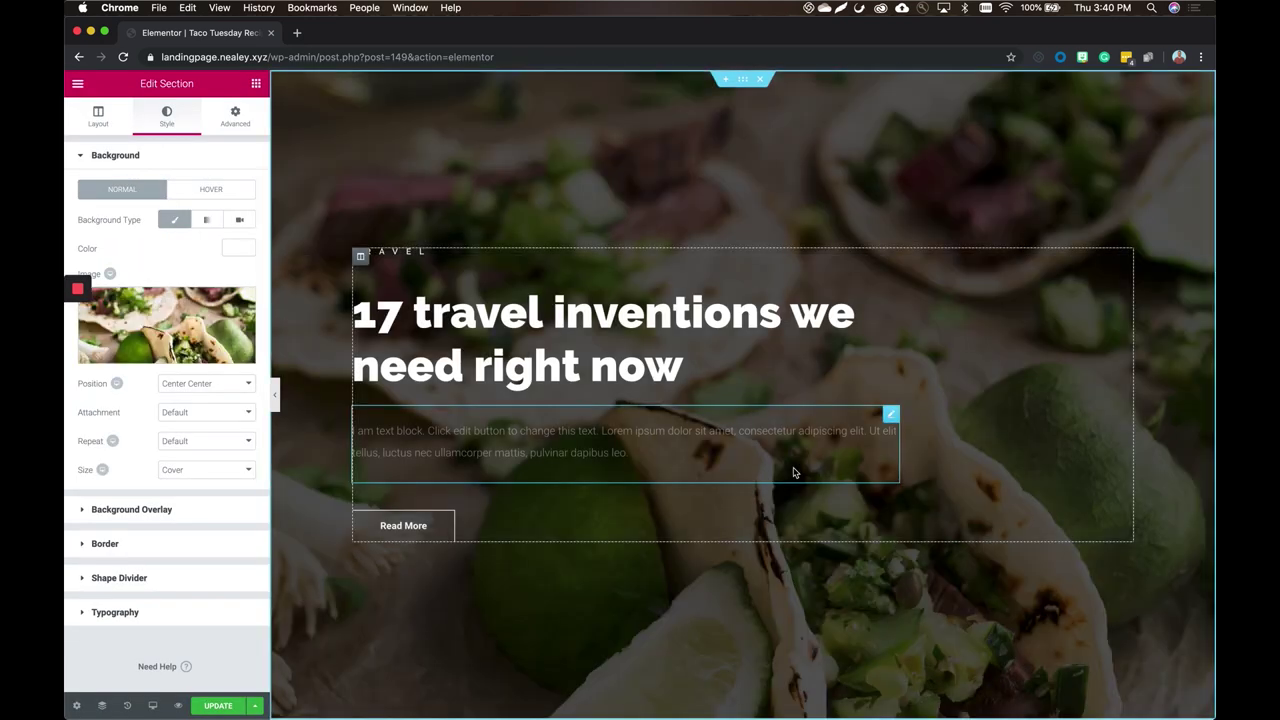
Step: Set the hero background image's attachment to Fixed and its position to Bottom Center
scroll(793, 472, "down", 3)
scroll(793, 472, "up", 3)
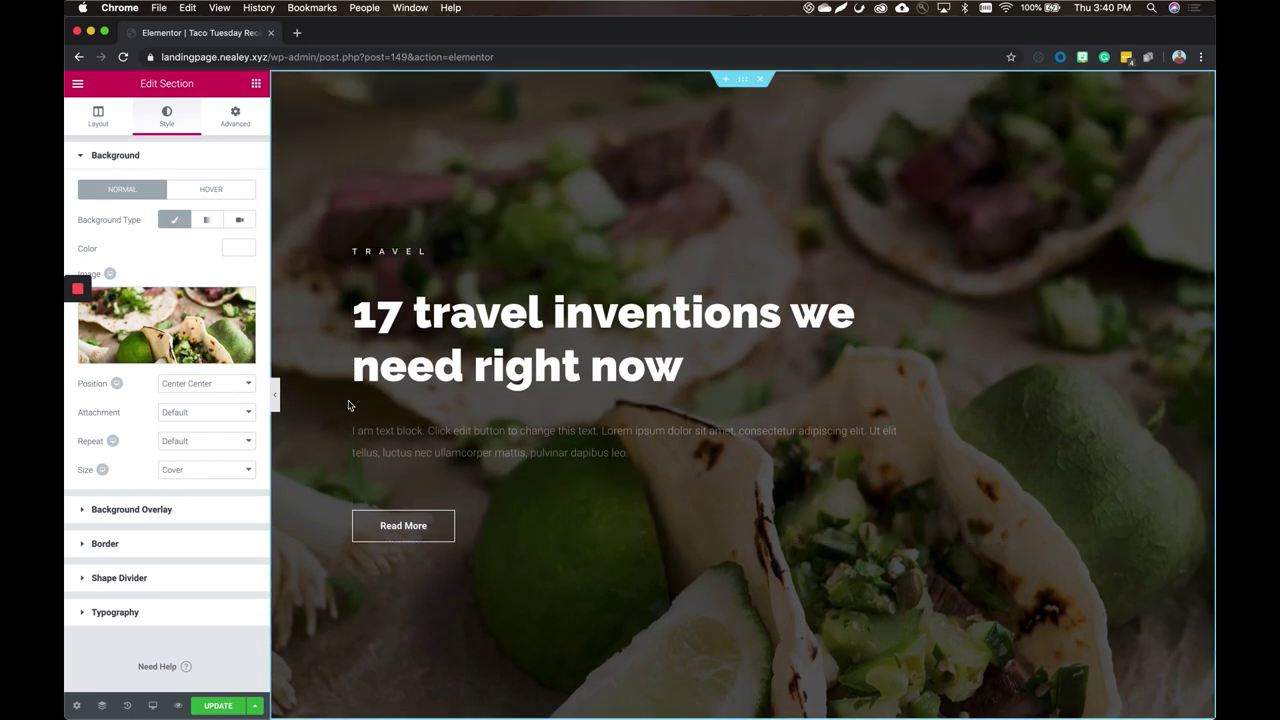
left_click(200, 412)
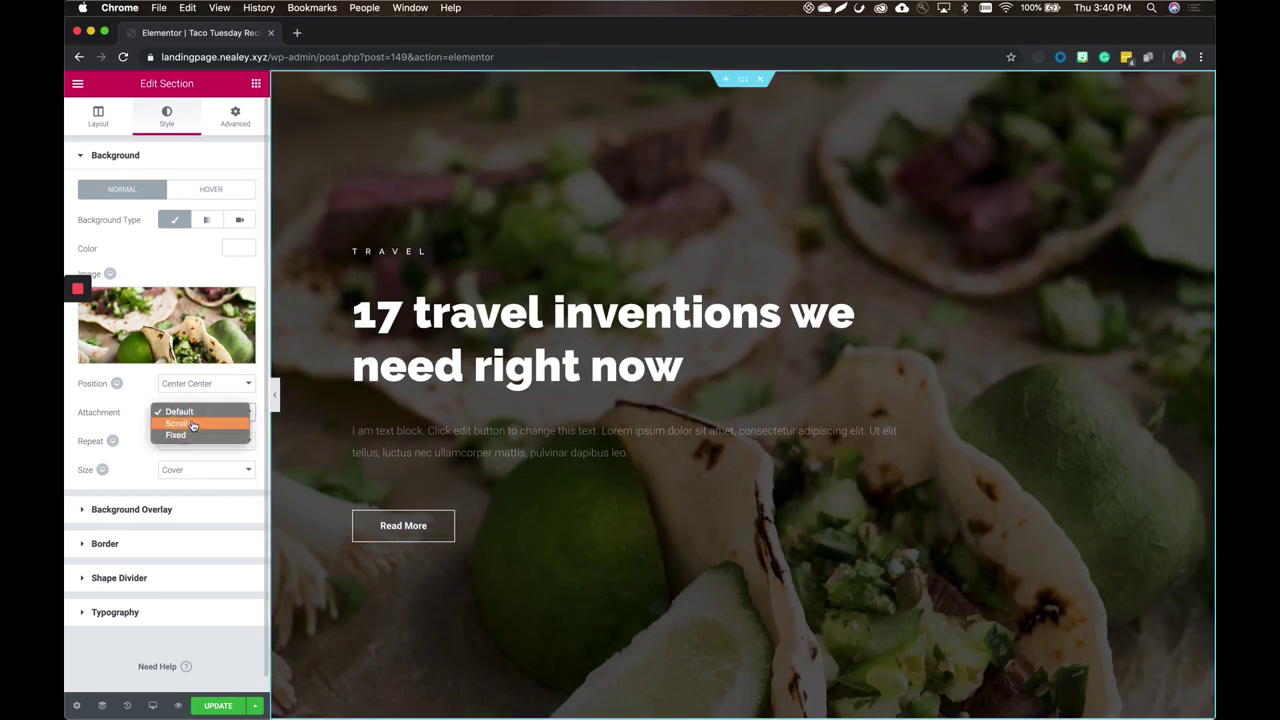
left_click(180, 435)
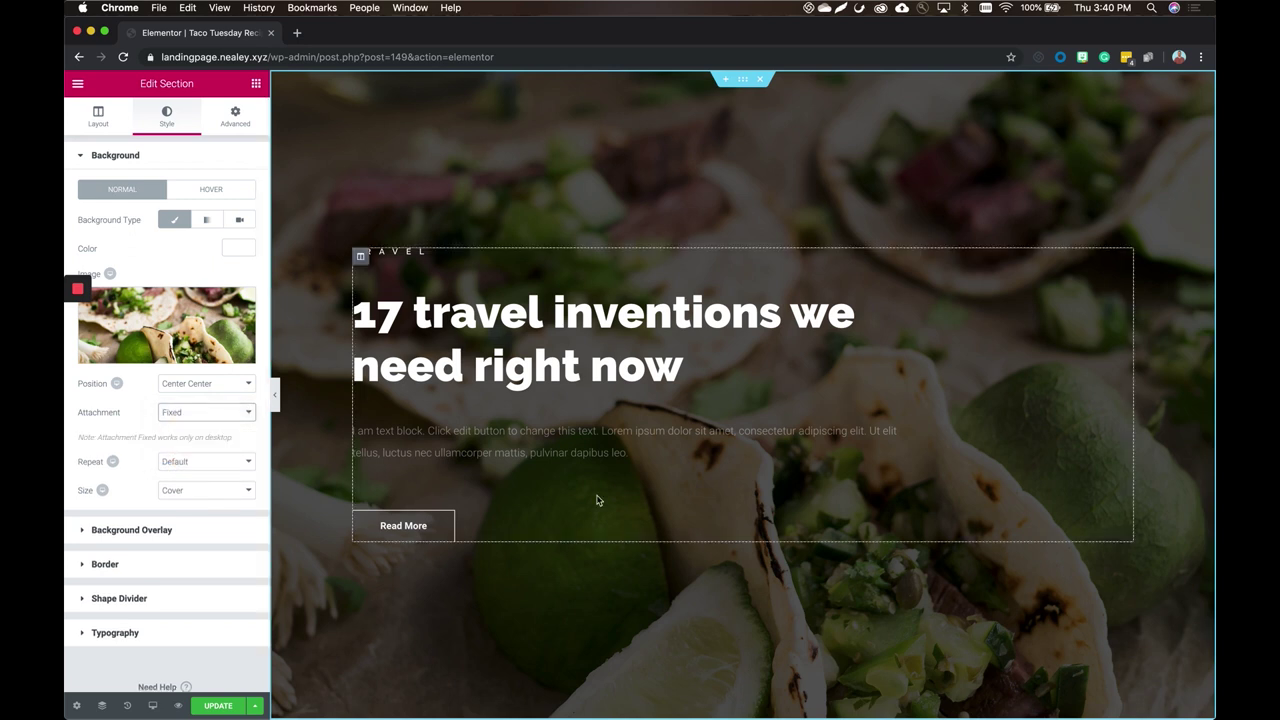
scroll(597, 500, "down", 4)
scroll(597, 500, "up", 4)
left_click(205, 383)
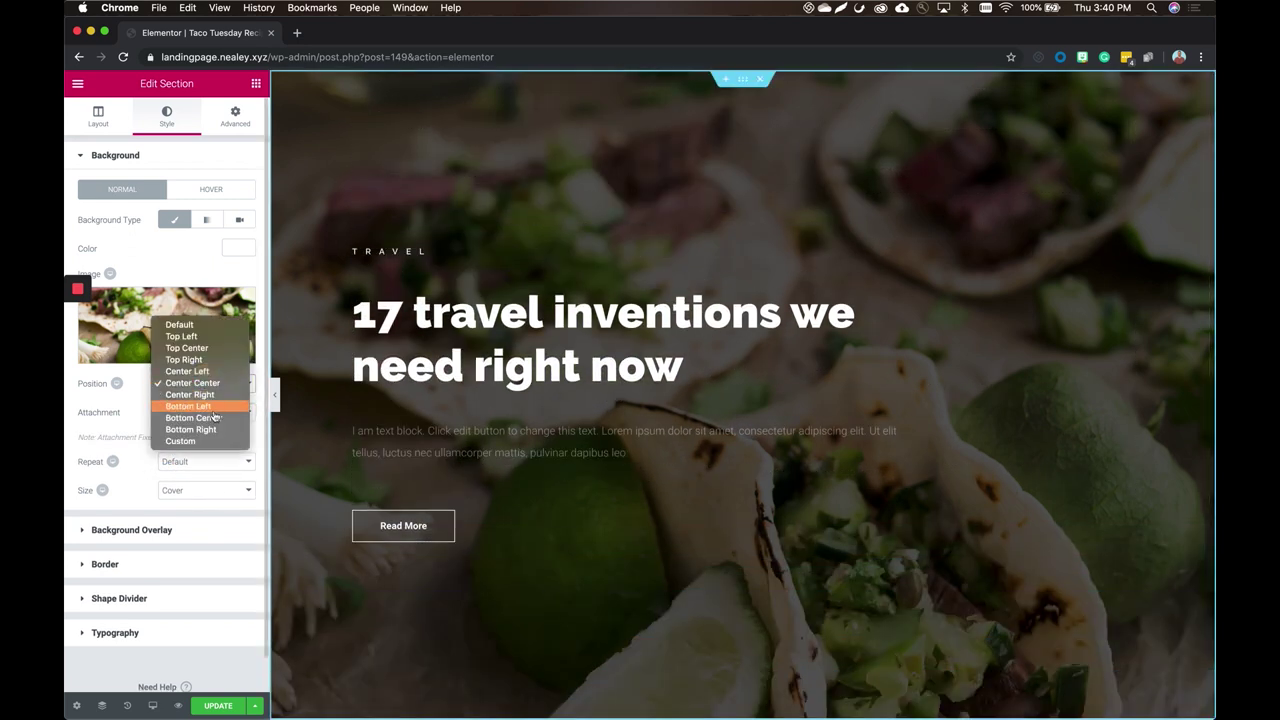
left_click(213, 421)
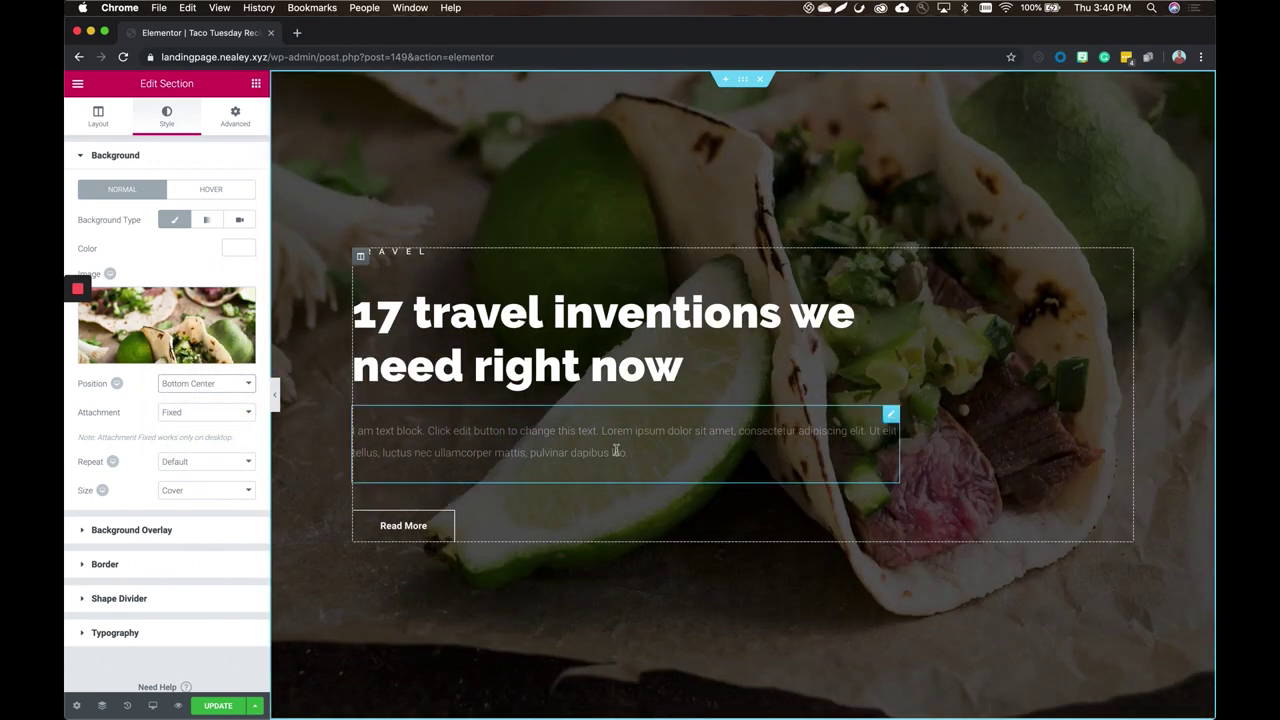
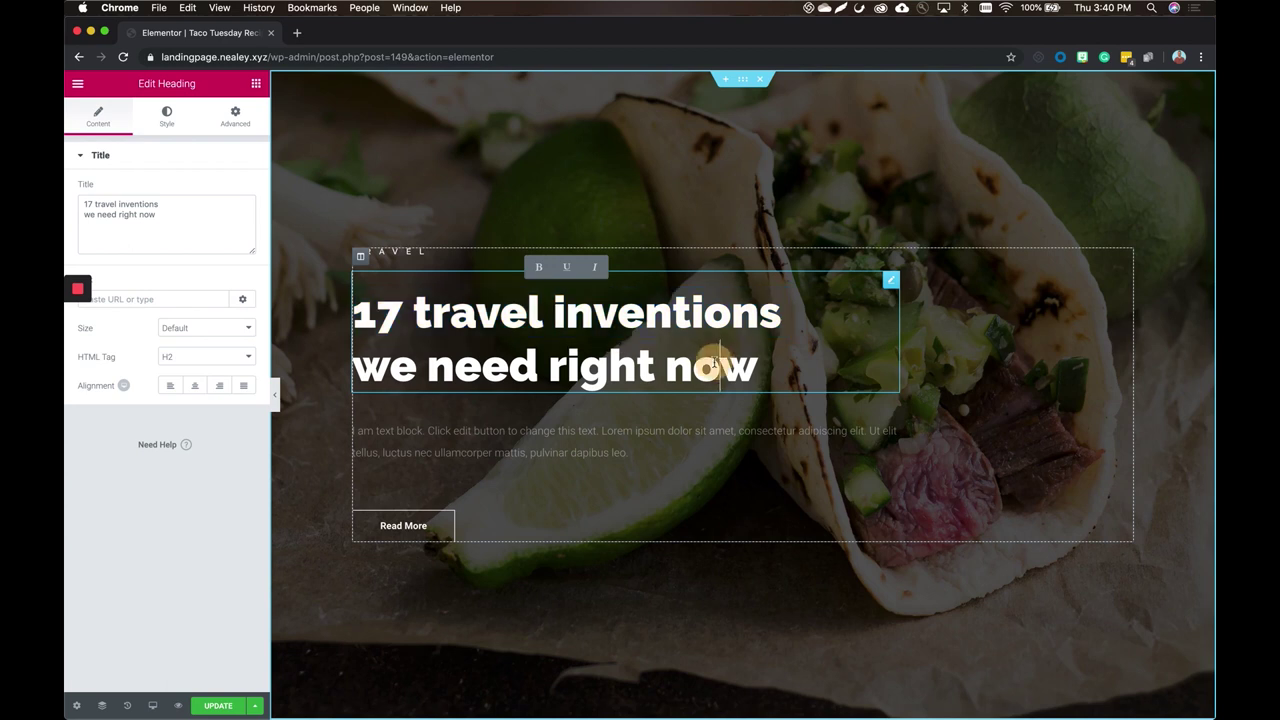
Step: Replace the hero heading's text with "Taco Recipes to make your Tuesday better"
left_click(790, 369)
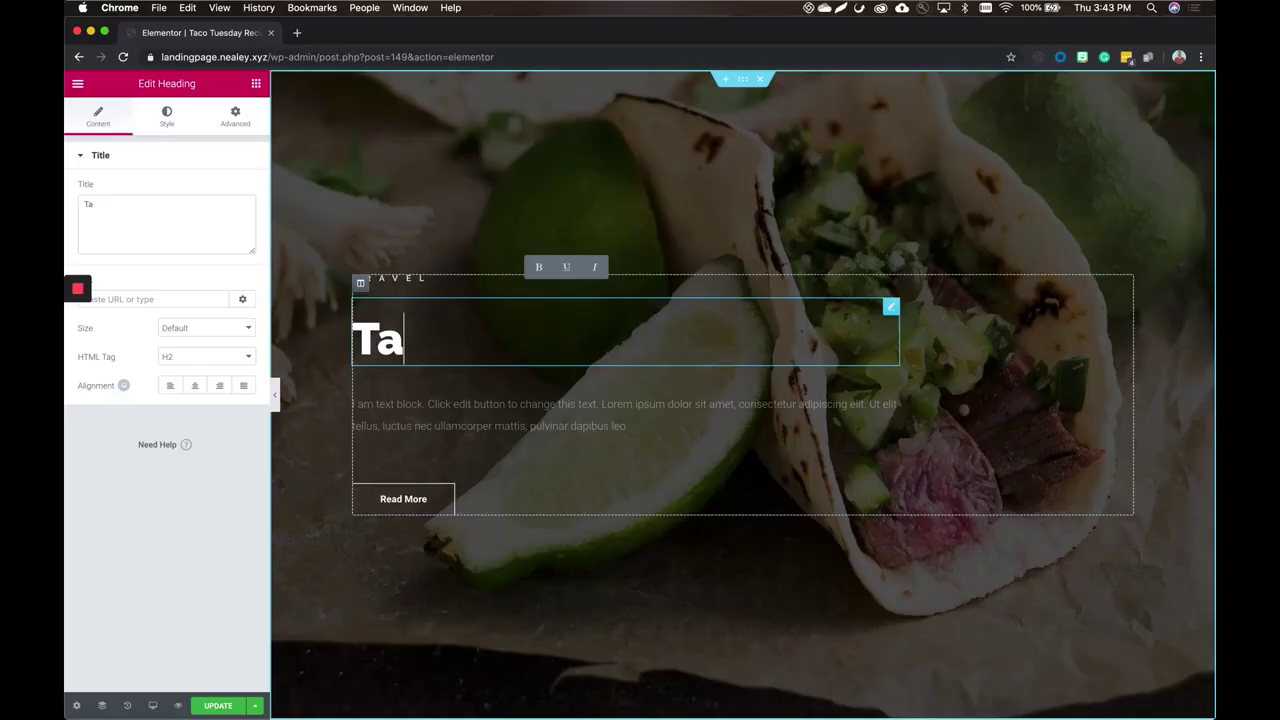
type("co re")
key("BackSpace")
key("BackSpace")
type("Resi")
key("BackSpace")
key("BackSpace")
type("cipes to make your Tuesd")
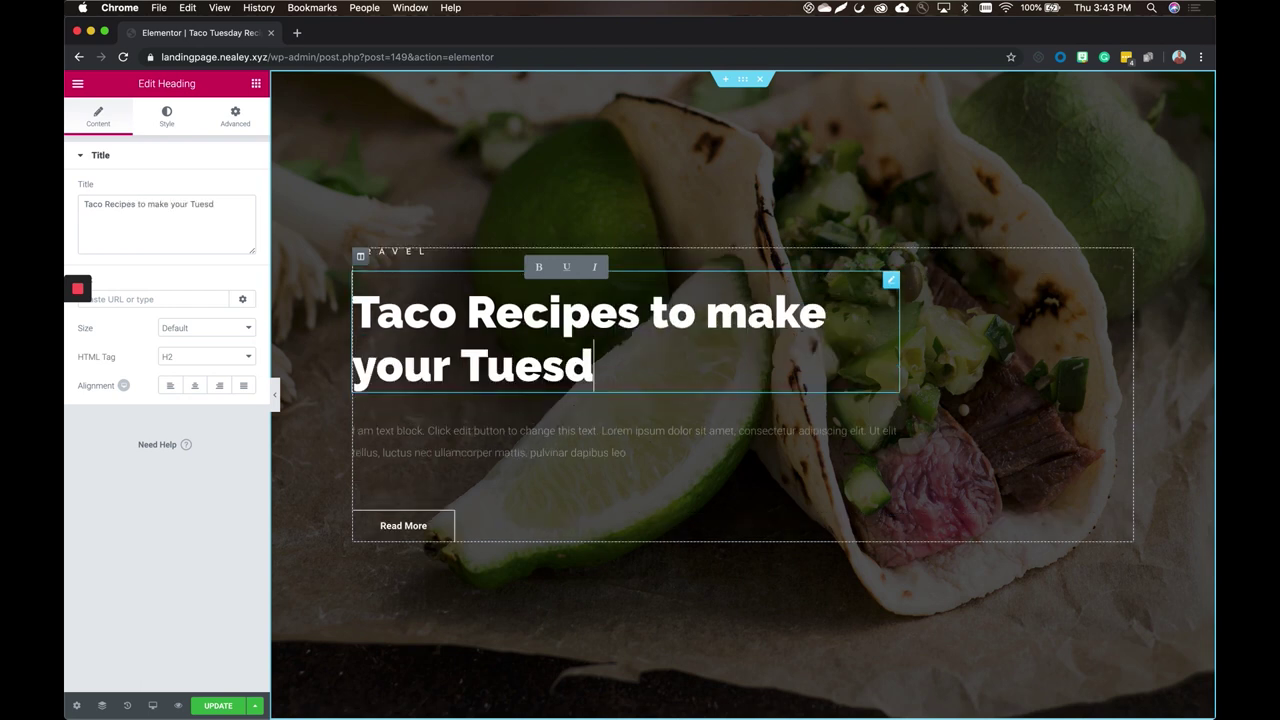
type("ay better")
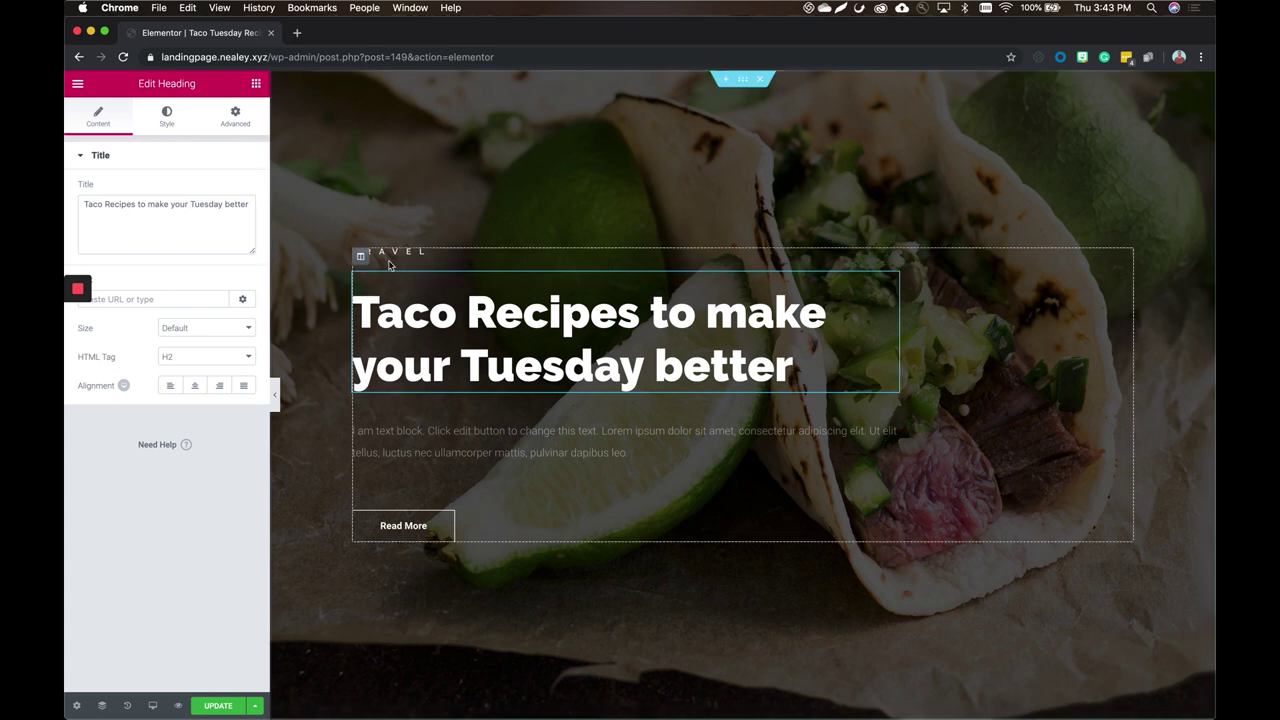
Step: Delete the small "Travel" heading above the hero title
left_click(429, 252)
right_click(431, 253)
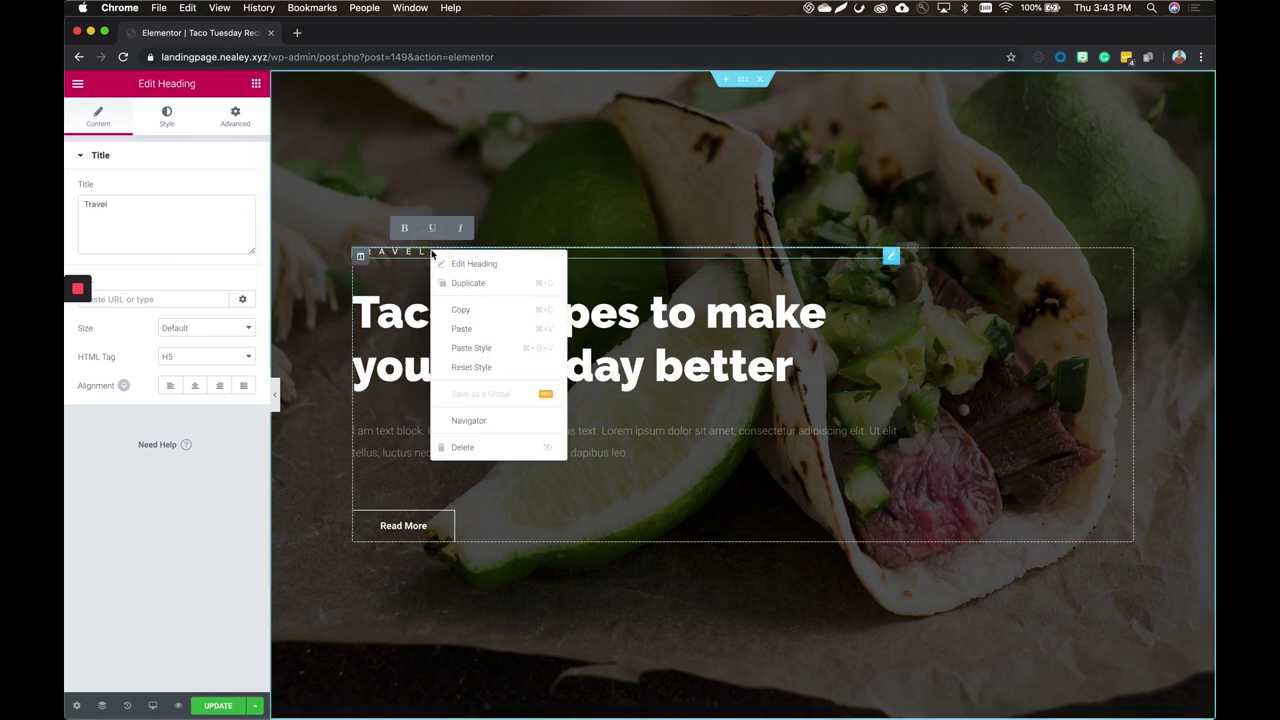
left_click(518, 446)
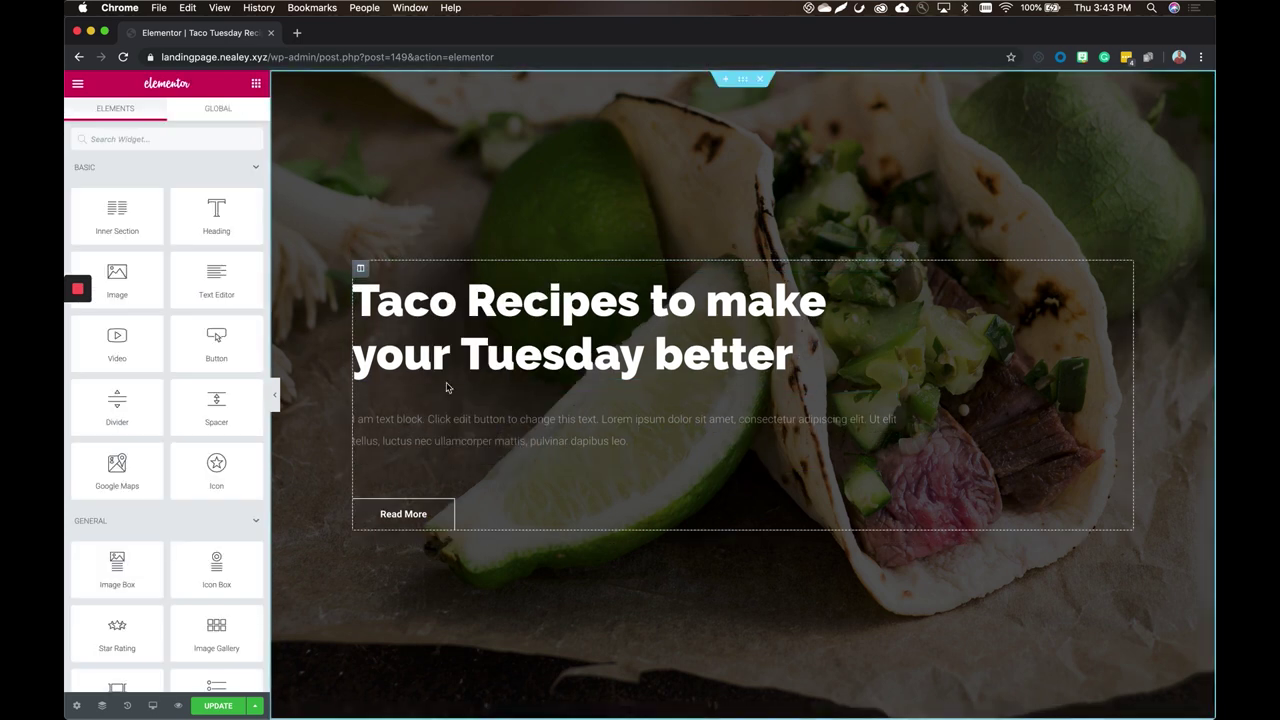
left_click(480, 429)
left_click_drag(646, 446, 305, 417)
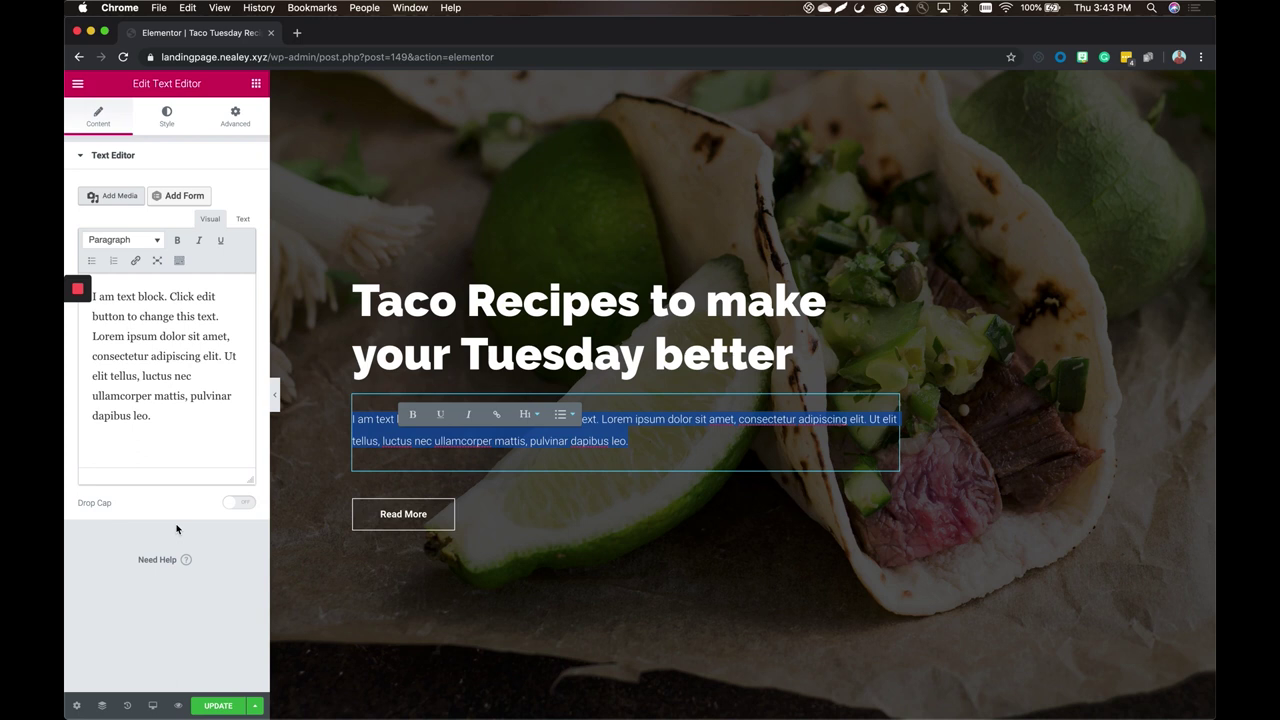
Step: Change the hero button's text to "Download The Book Now"
left_click(562, 512)
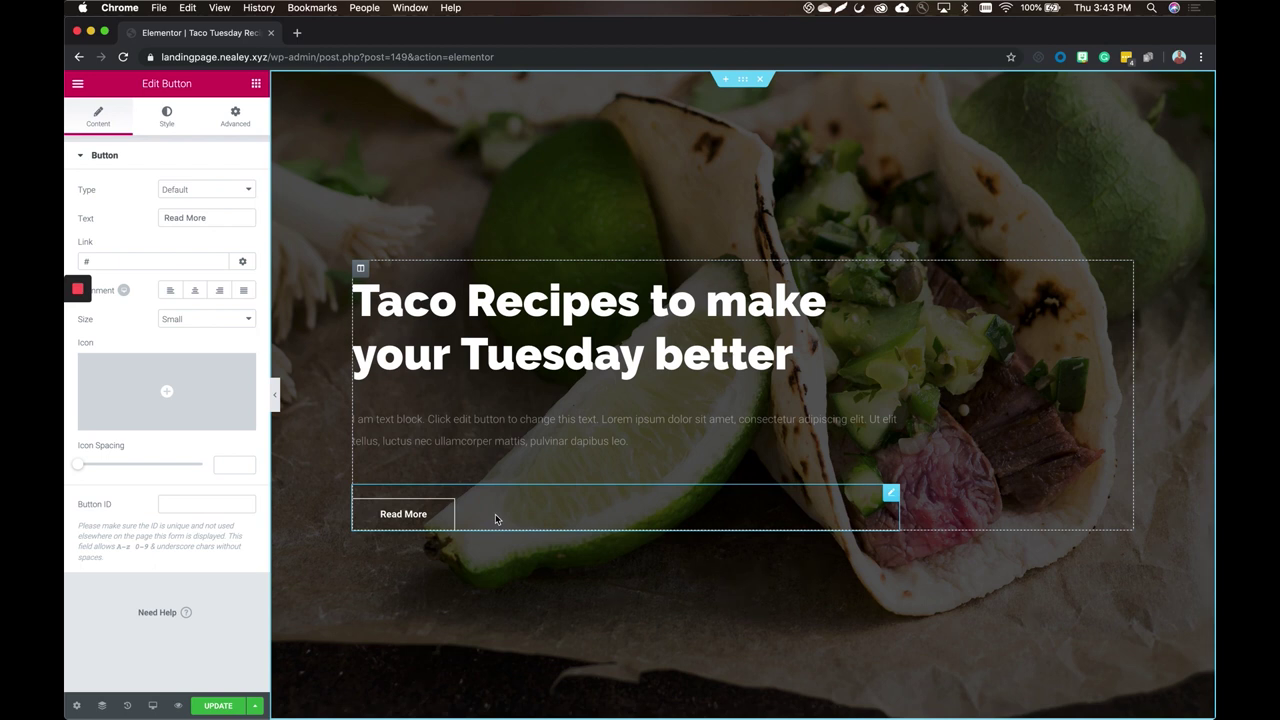
triple_click(226, 215)
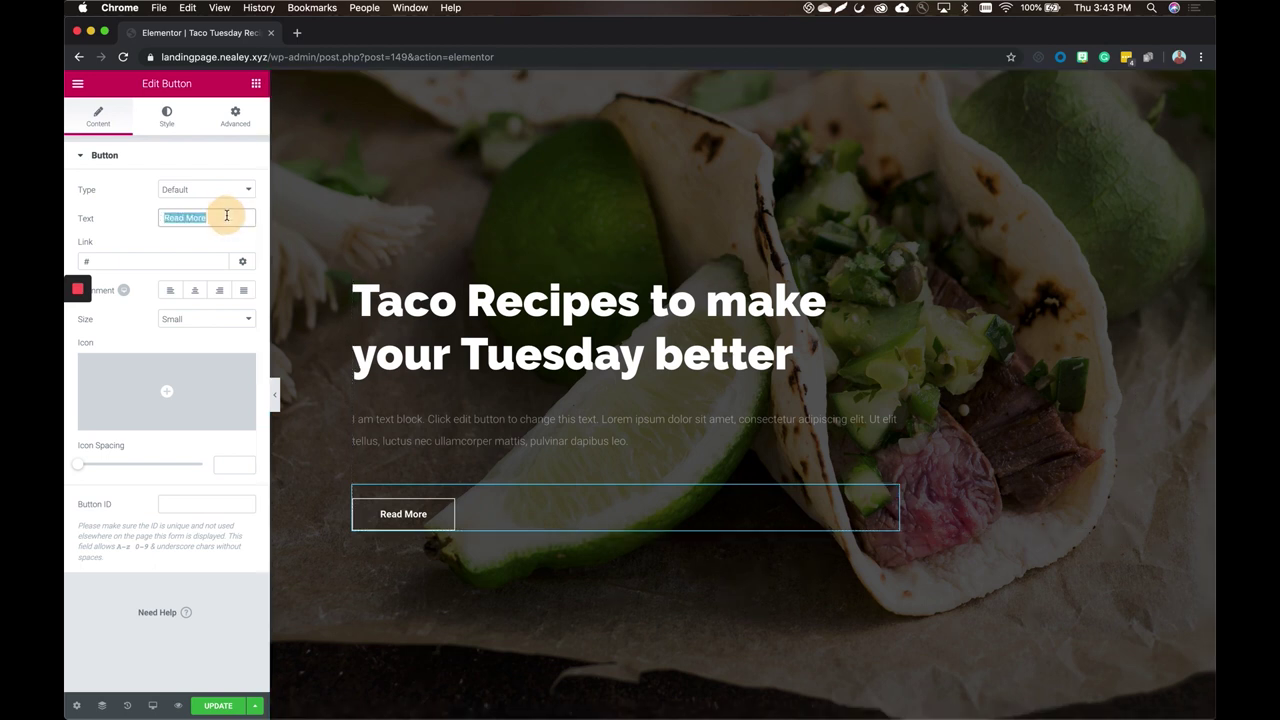
type("Download The book")
key("BackSpace")
key("BackSpace")
key("BackSpace")
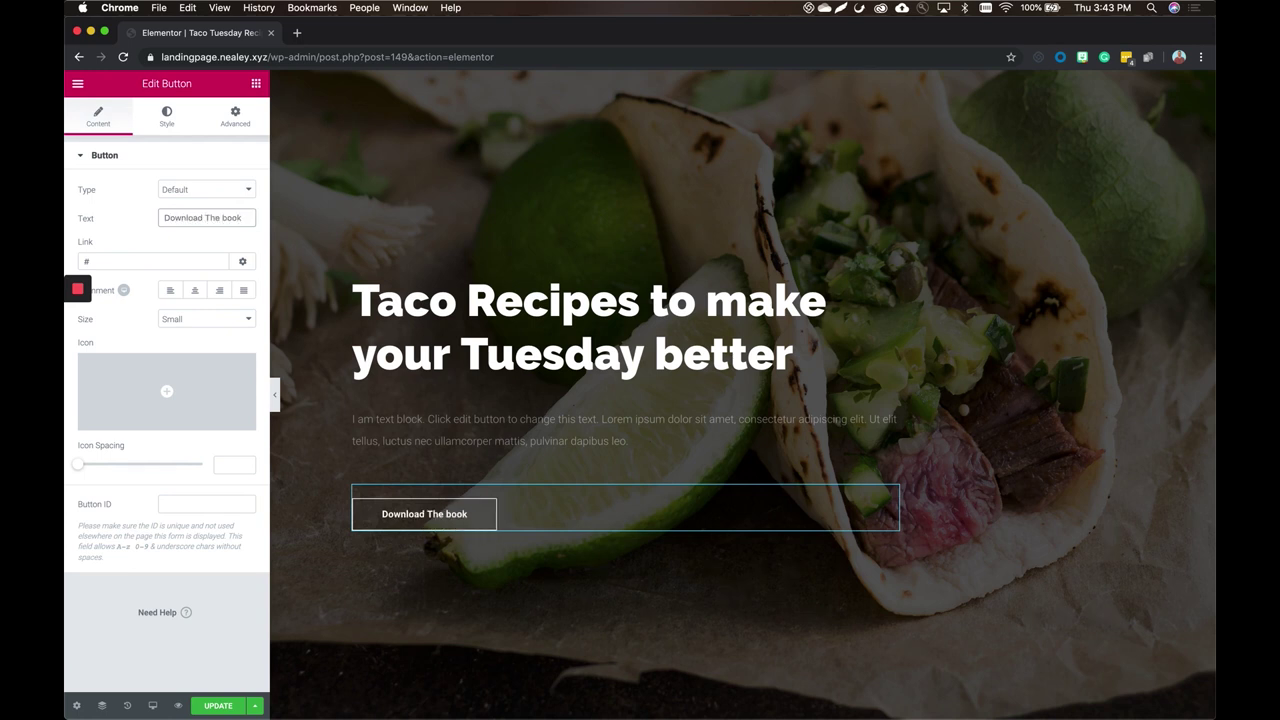
key("BackSpace")
type("Book Now")
Step: Set the hero button's normal background color to the dark green preset #23a455
left_click(579, 513)
left_click(183, 122)
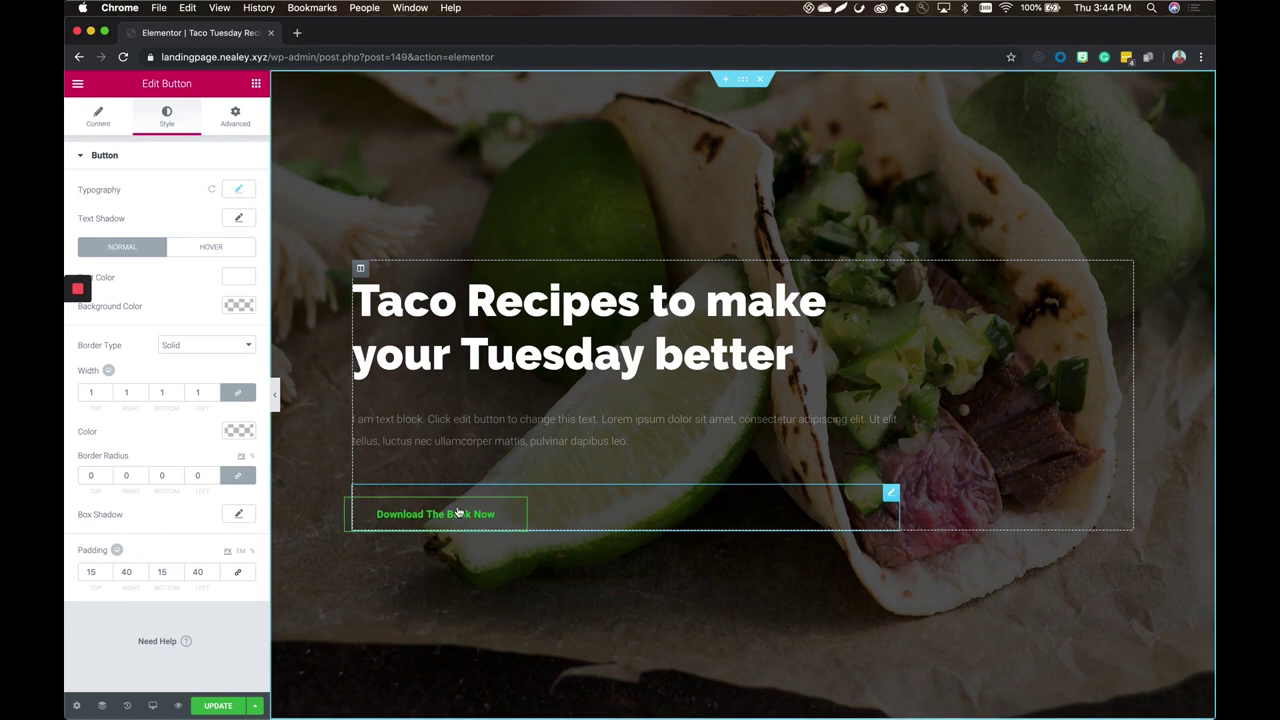
left_click(237, 305)
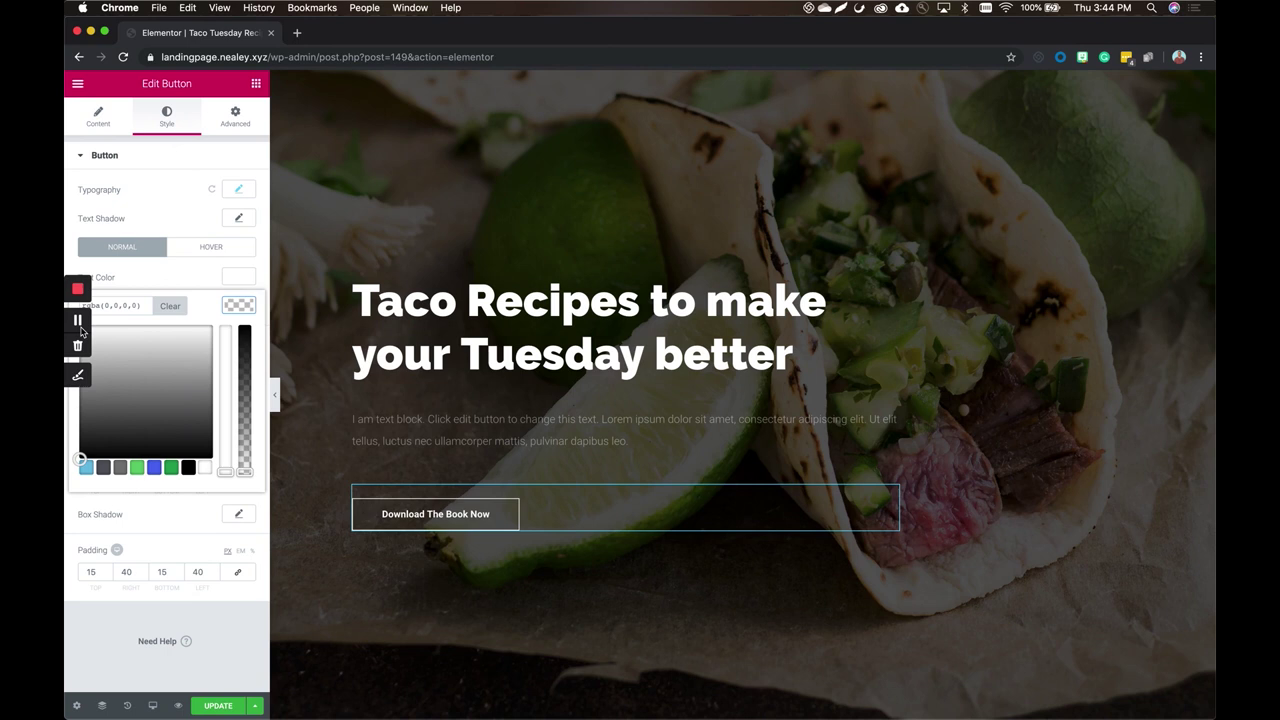
left_click(172, 468)
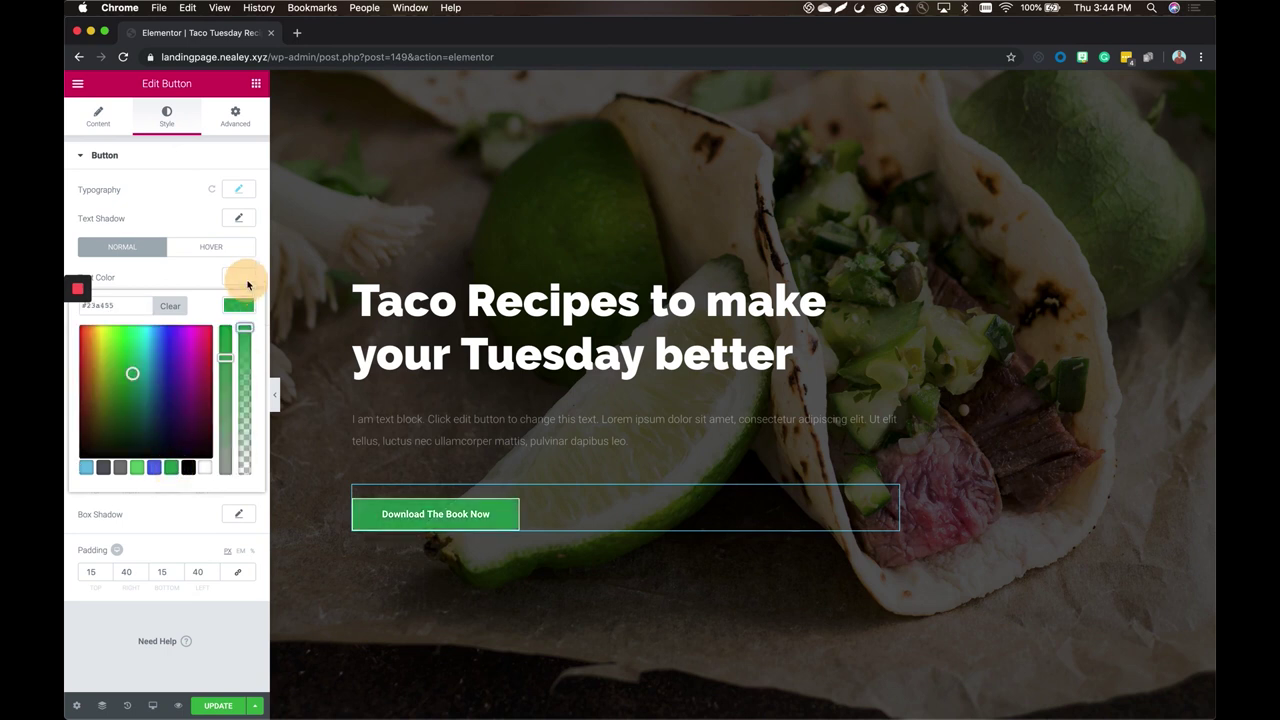
left_click(195, 300)
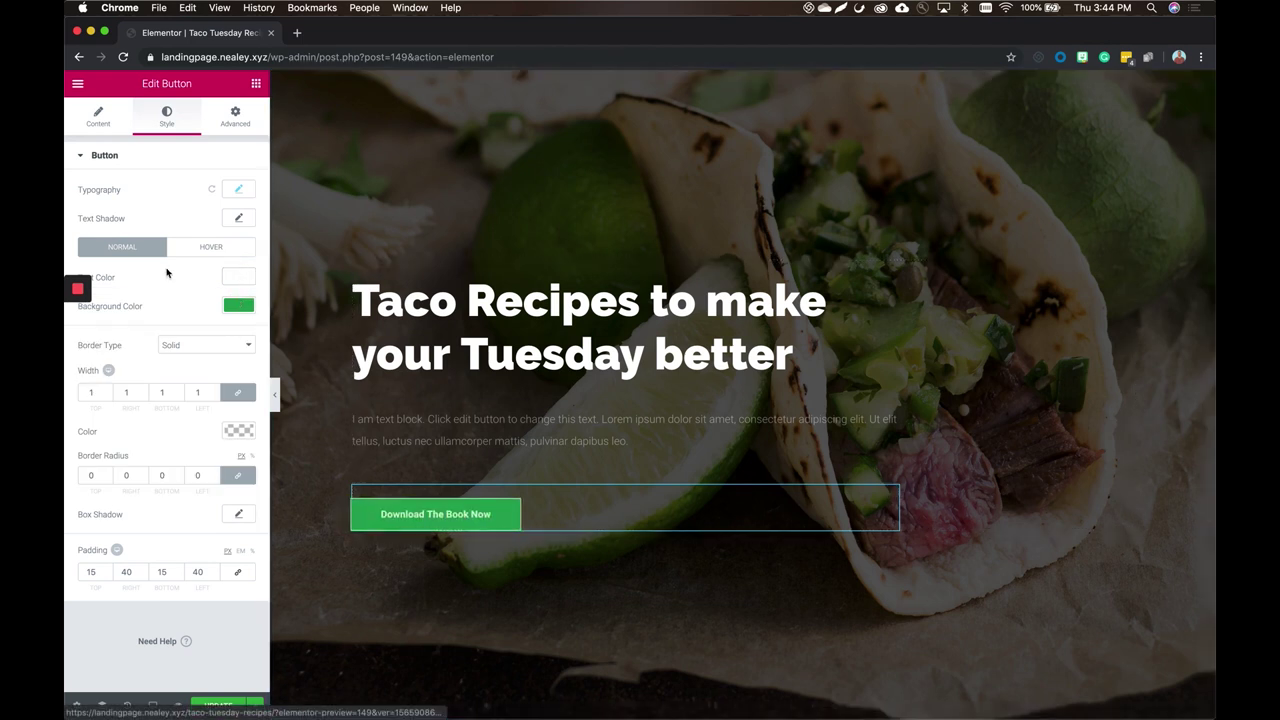
Step: Set the hero button's hover text color to white
left_click(236, 248)
left_click(233, 278)
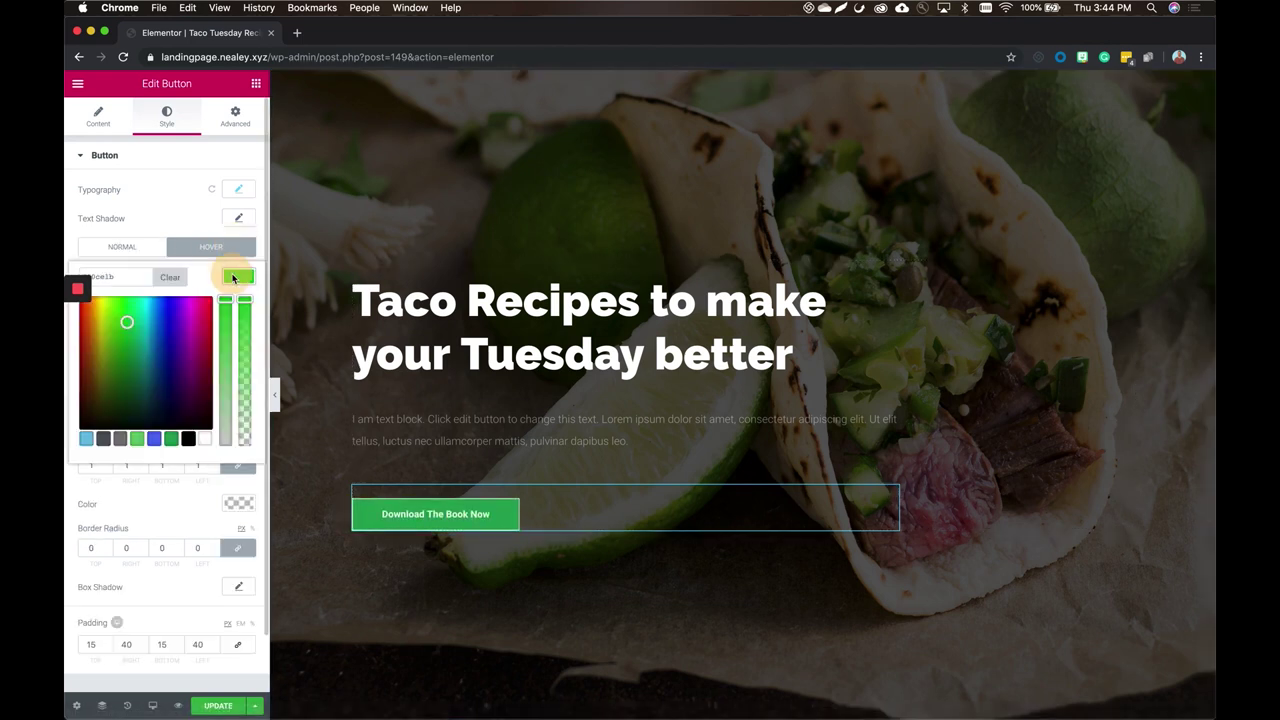
left_click(210, 450)
left_click(248, 279)
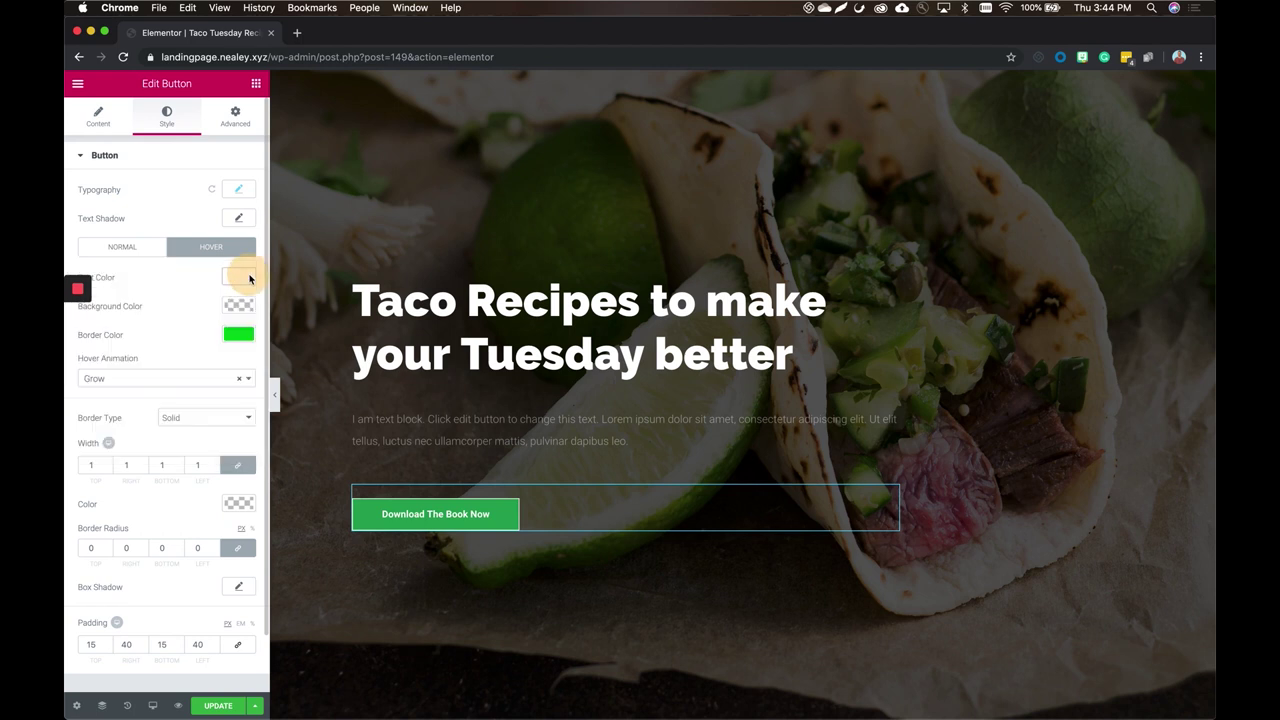
Step: Set the hero button's hover animation to Grow Rotate
left_click(152, 378)
scroll(141, 520, "down", 5)
left_click(143, 467)
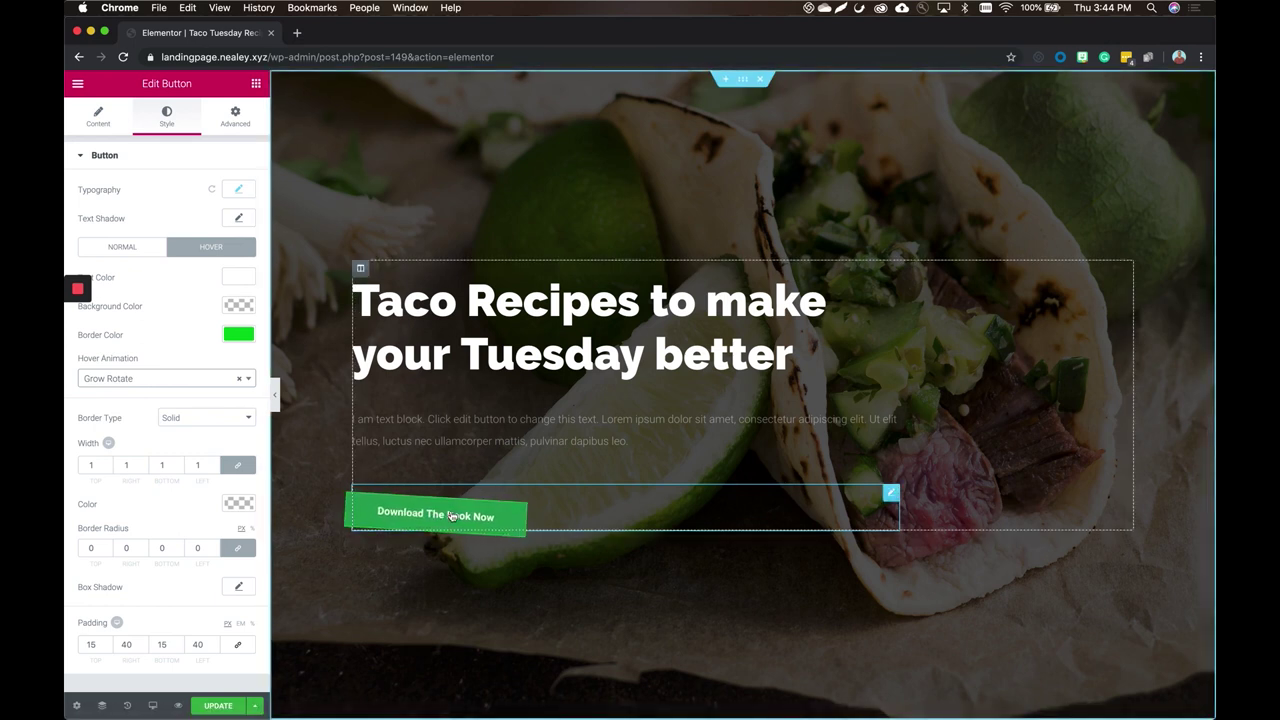
Step: Review the sections below the hero down to the subscribe form, hiding the editing panel for a full-width view
scroll(556, 523, "down", 4)
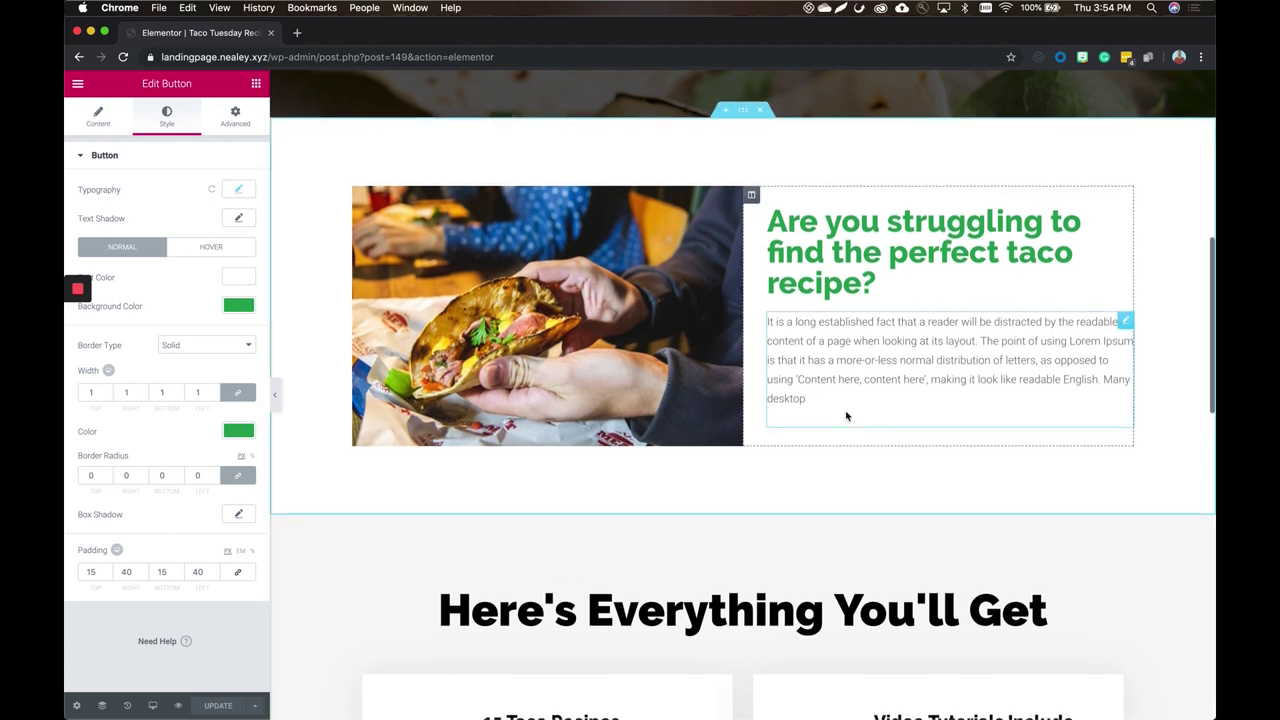
scroll(846, 416, "down", 3)
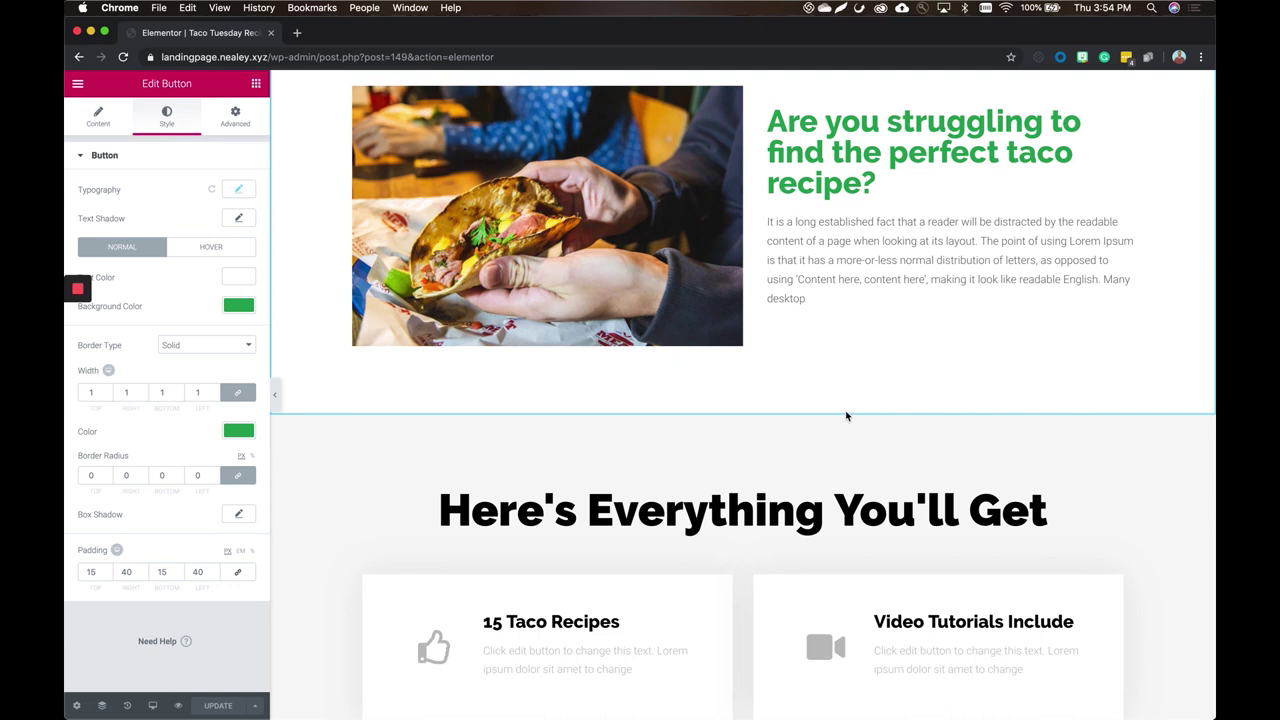
scroll(846, 416, "down", 5)
scroll(846, 416, "down", 3)
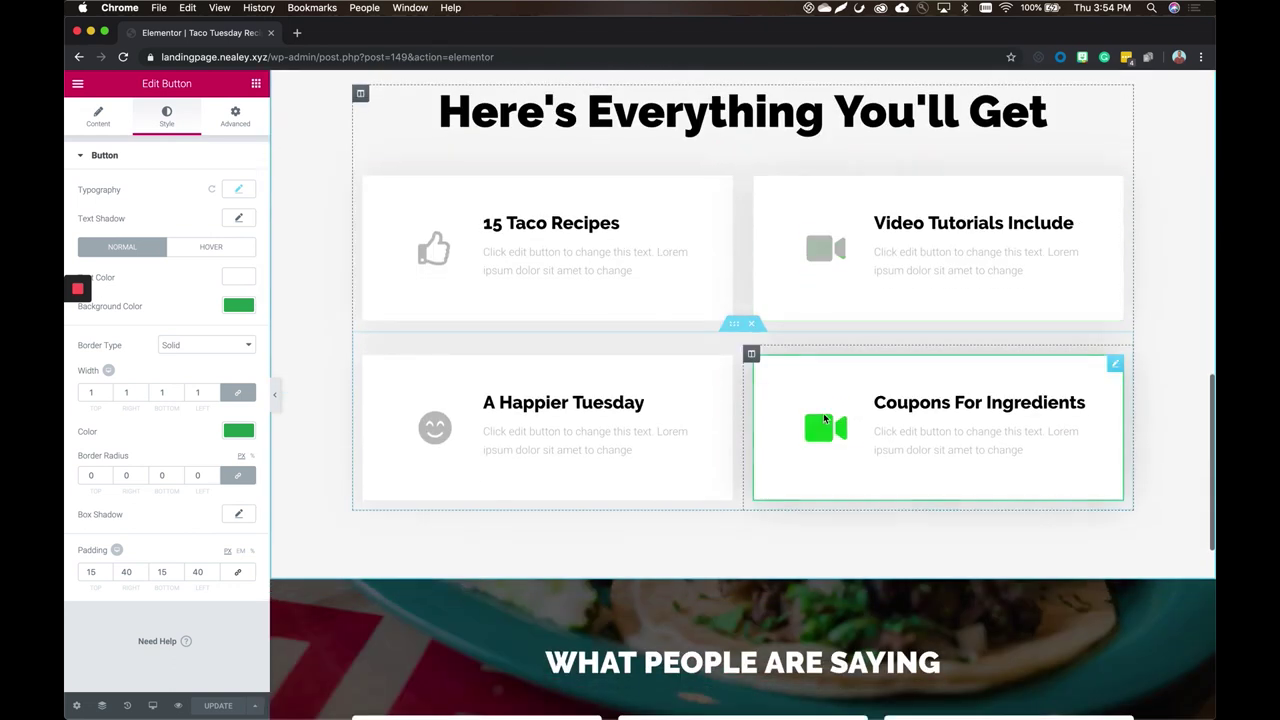
left_click(275, 401)
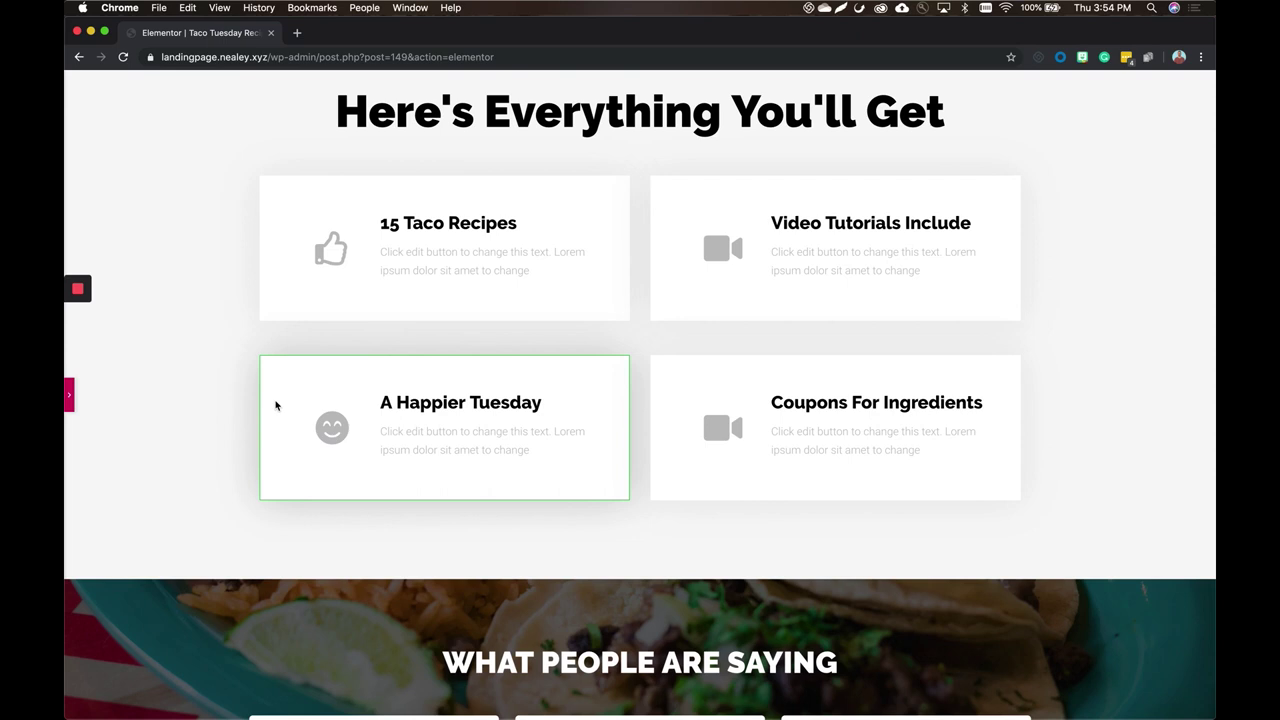
scroll(276, 405, "down", 6)
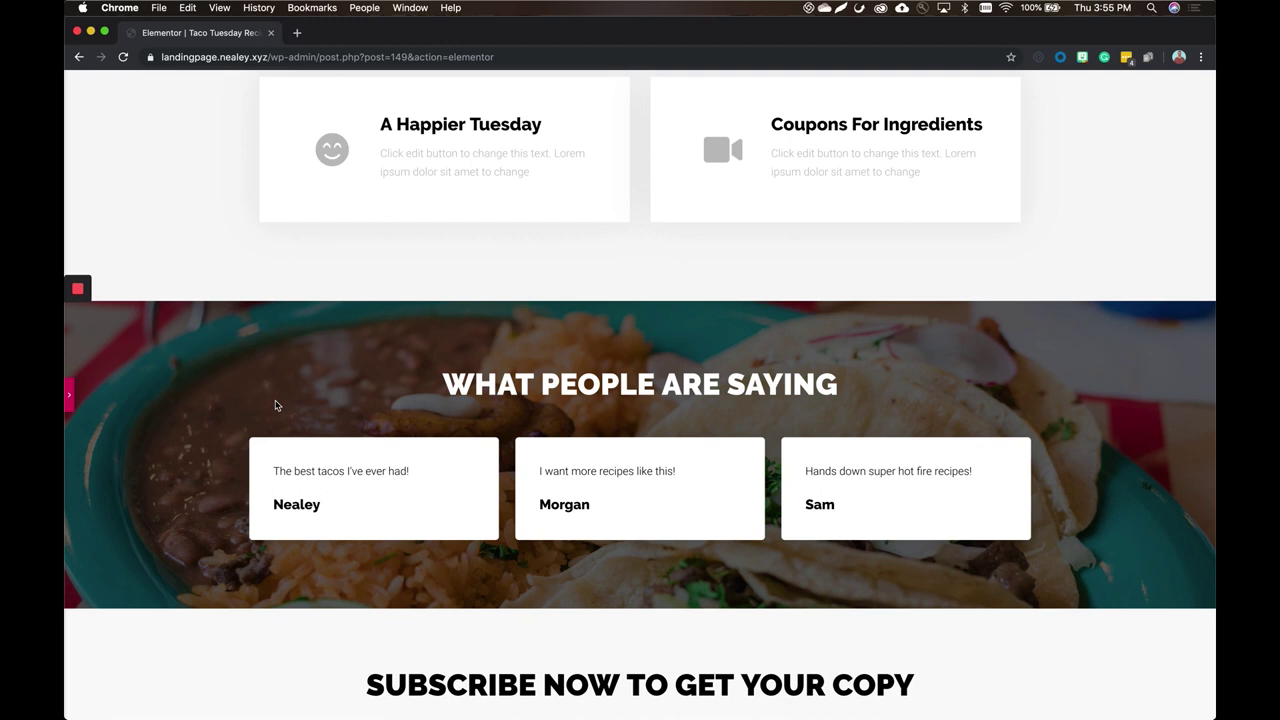
scroll(286, 443, "down", 3)
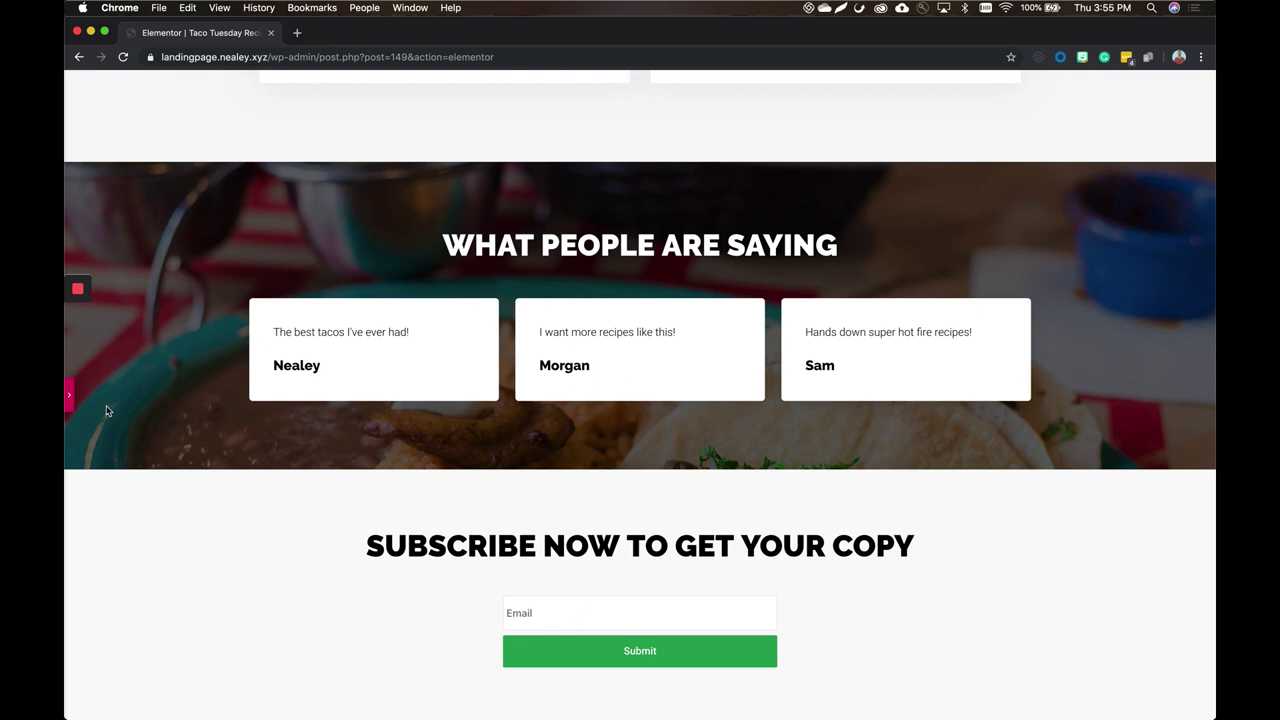
Step: Restore the editing panel and set the hero button's link to the anchor #cta
left_click(70, 396)
scroll(574, 338, "up", 10)
scroll(574, 338, "up", 10)
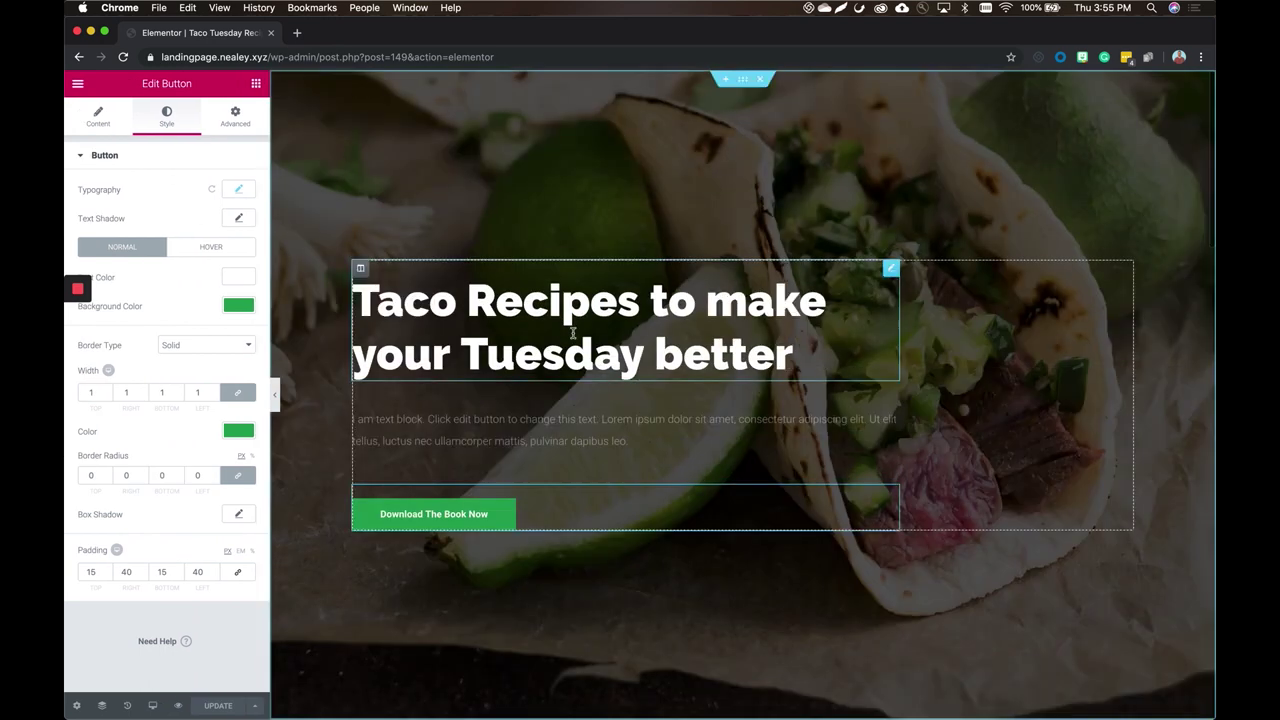
left_click(568, 525)
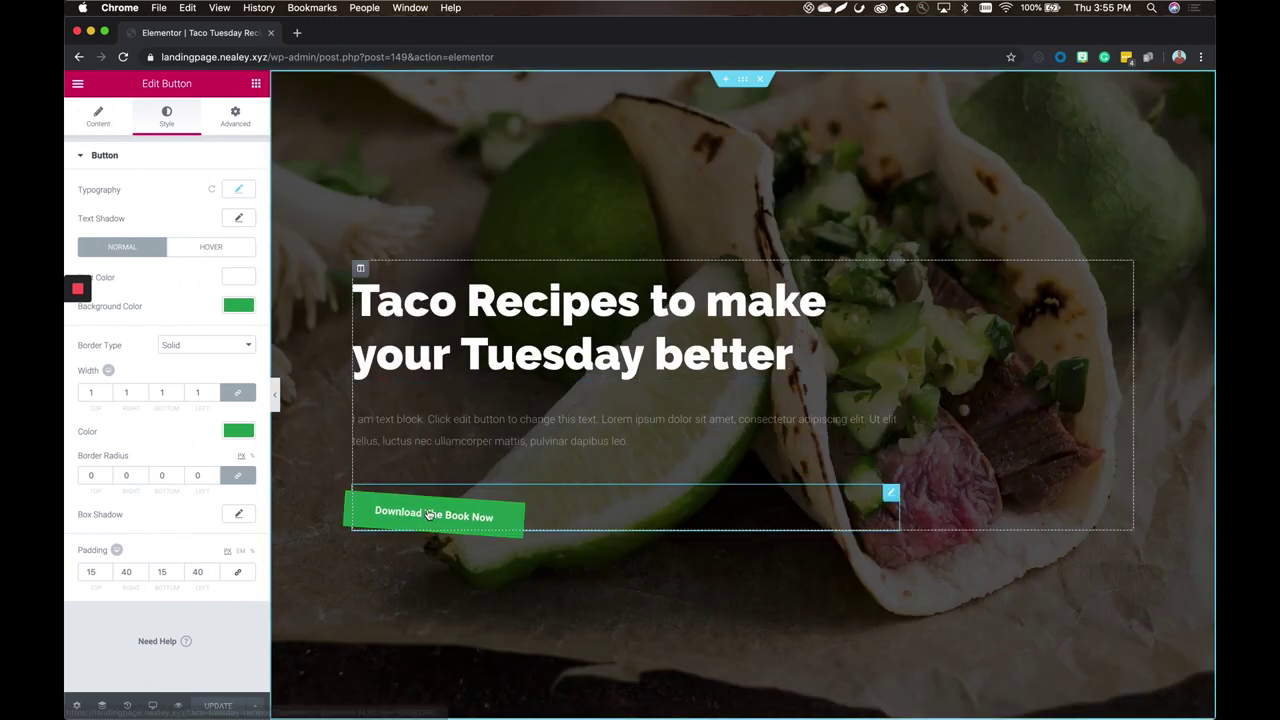
left_click(99, 117)
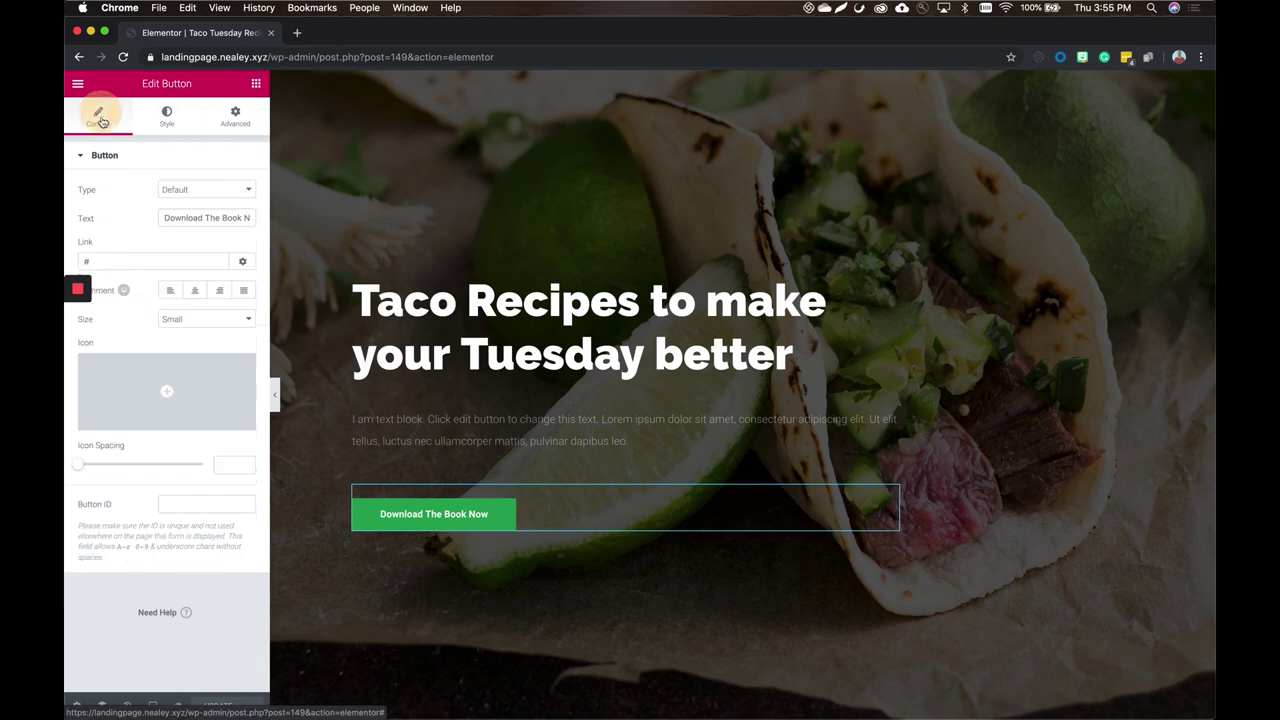
left_click(176, 261)
type("cta")
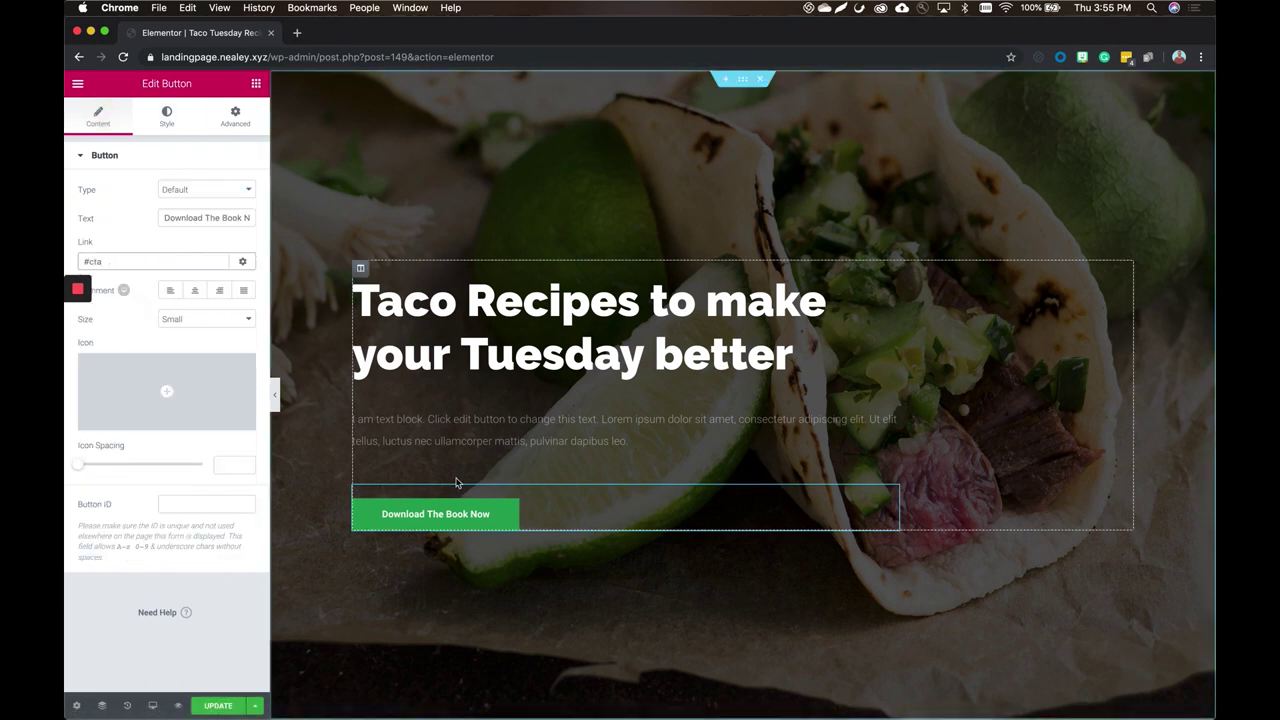
Step: Give the "Subscribe now to get your copy" section the CSS ID cta
scroll(457, 486, "down", 15)
left_click(748, 274)
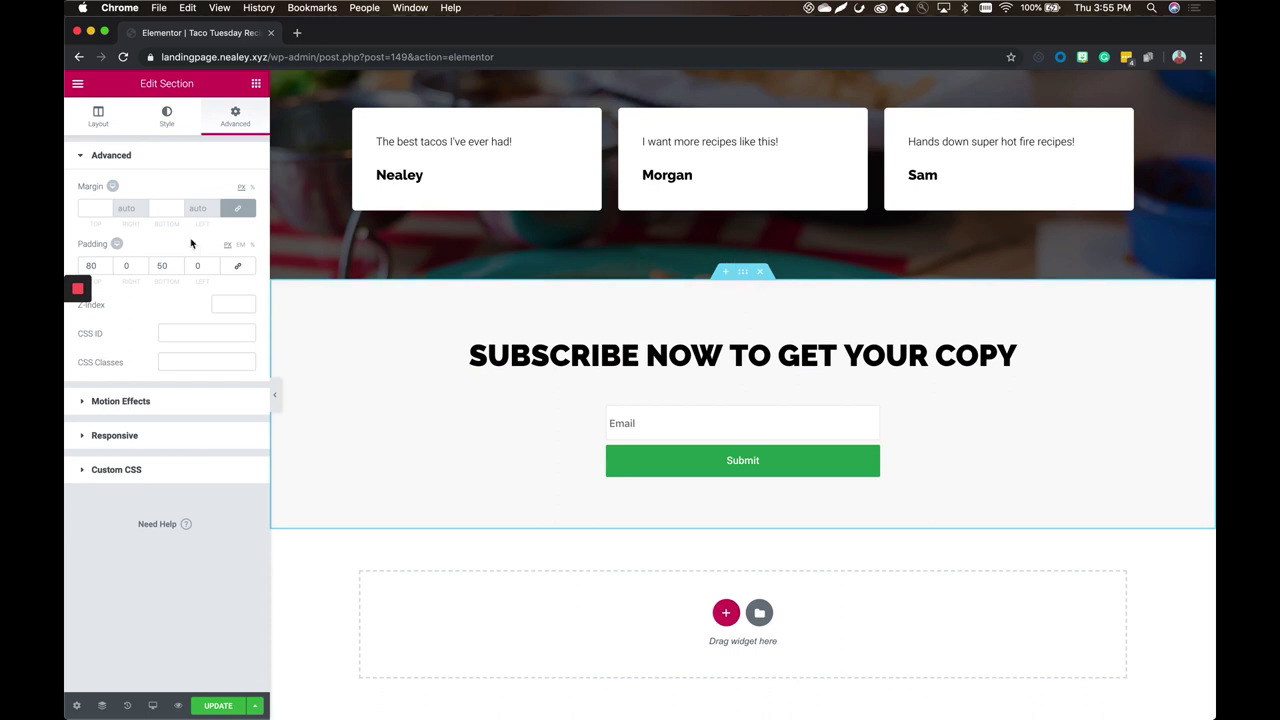
left_click(208, 334)
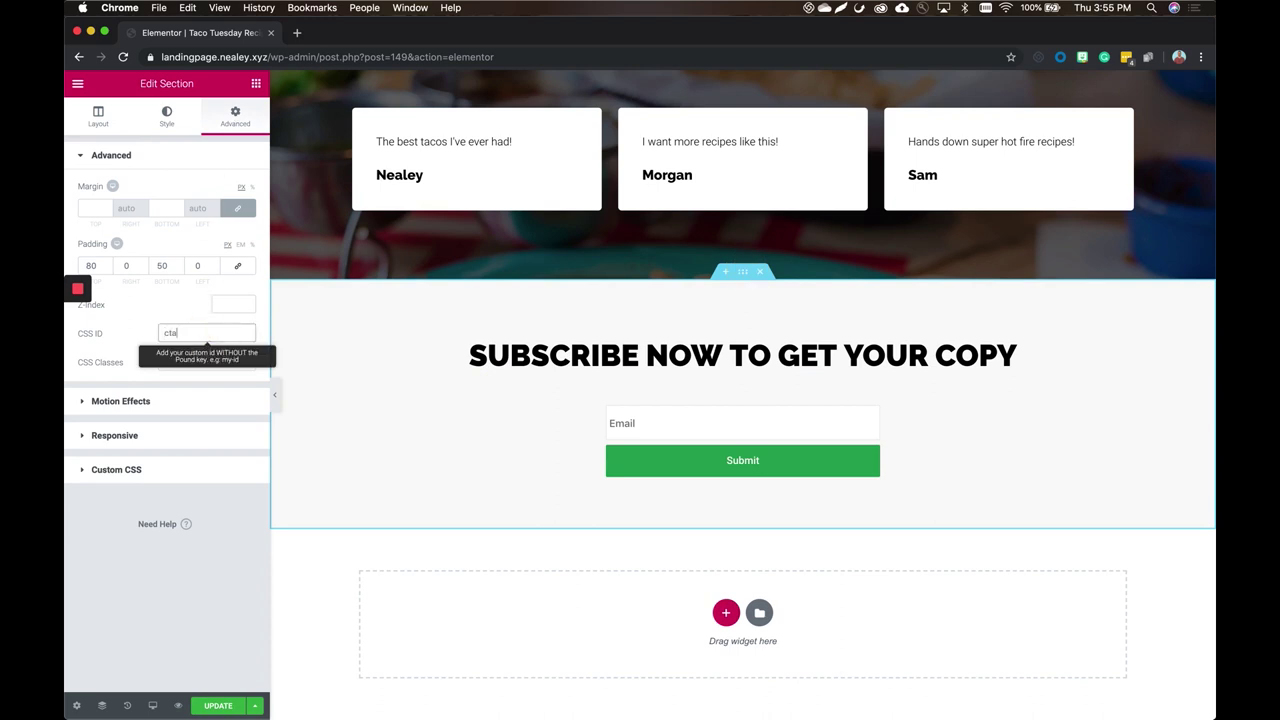
Step: Test the hero button's anchor link with the editing panel hidden, and return to the top of the page
scroll(503, 263, "up", 15)
left_click(275, 395)
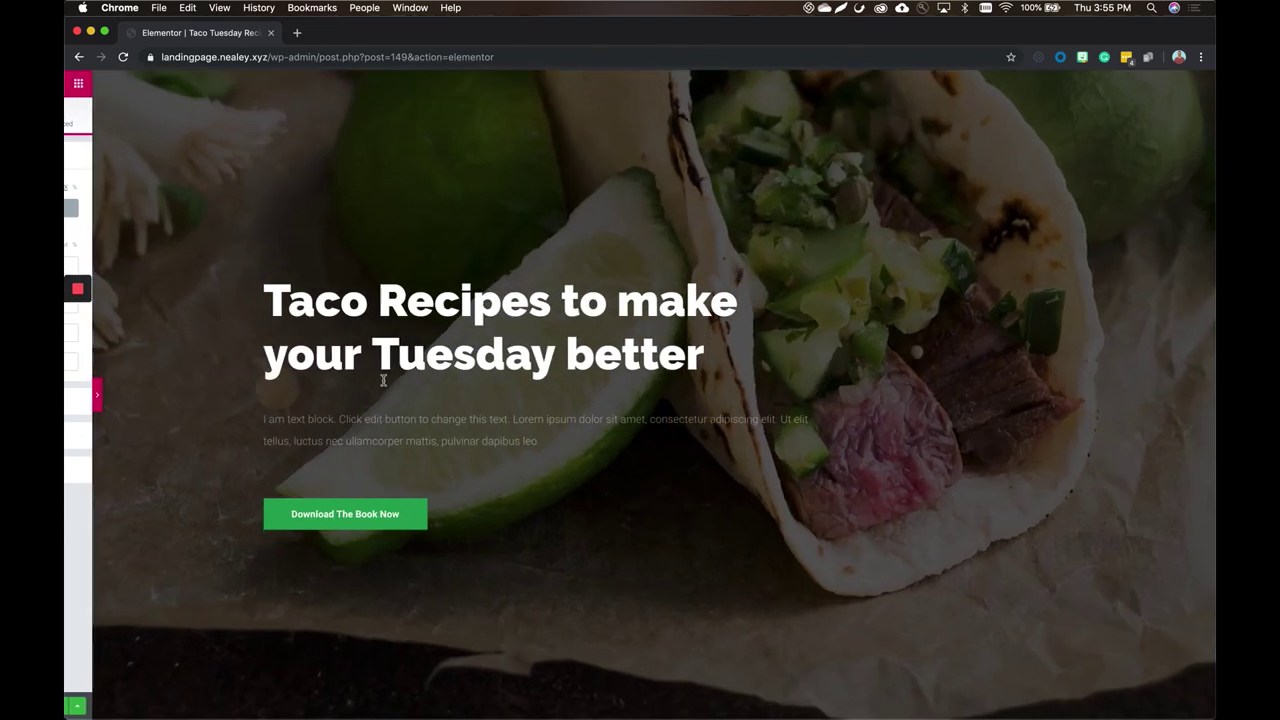
left_click(314, 525)
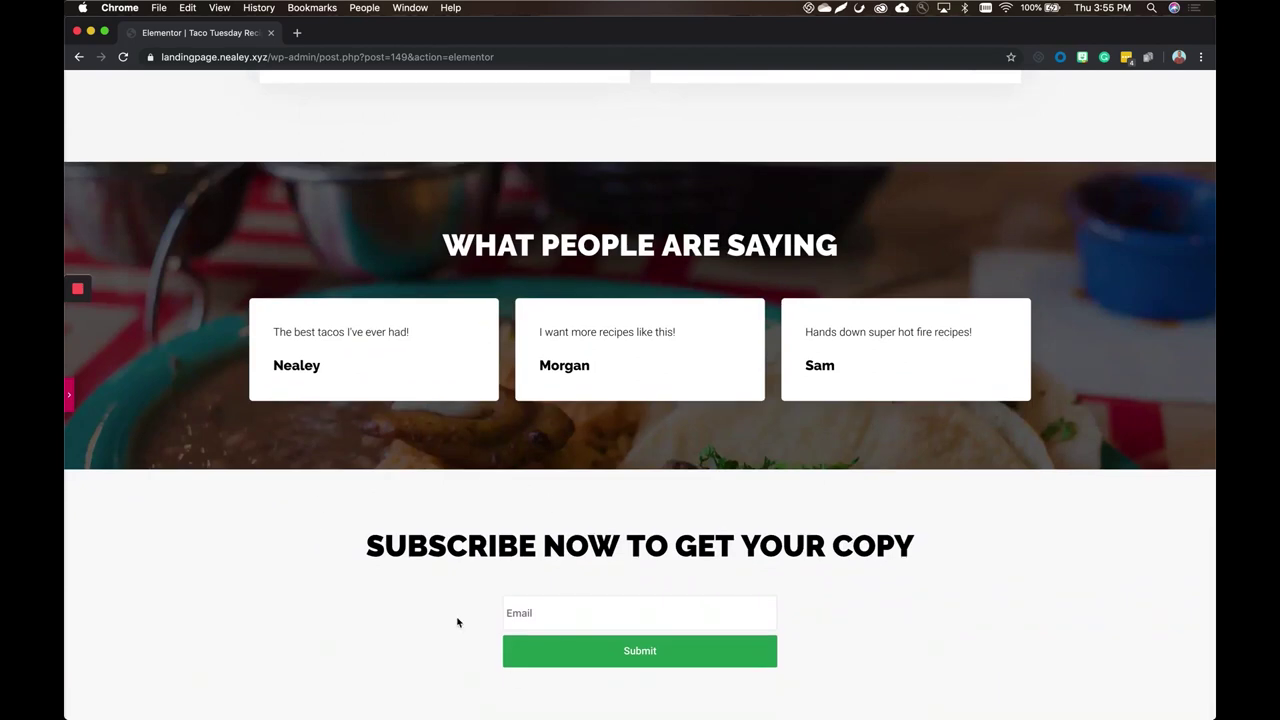
scroll(614, 637, "up", 15)
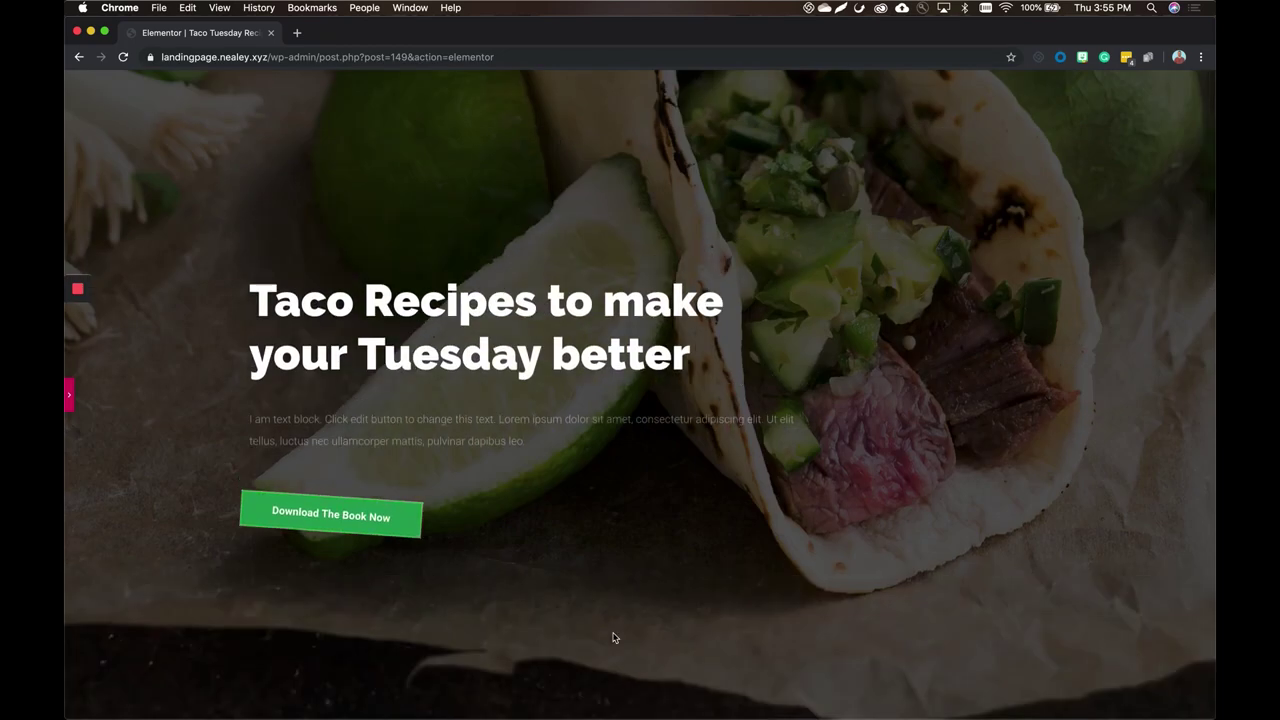